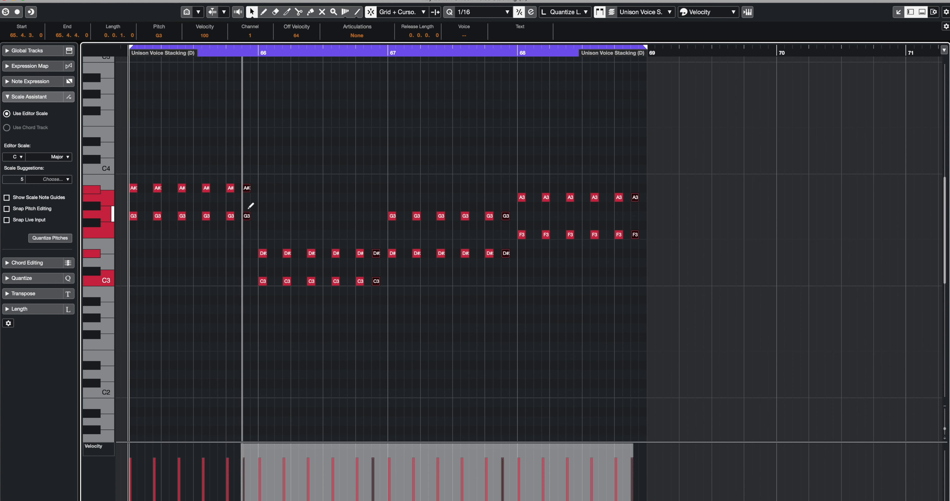
# - Stop and audition the pattern, and try drawing a descending velocity ramp across the repeated chord notes
pyautogui.press('space')
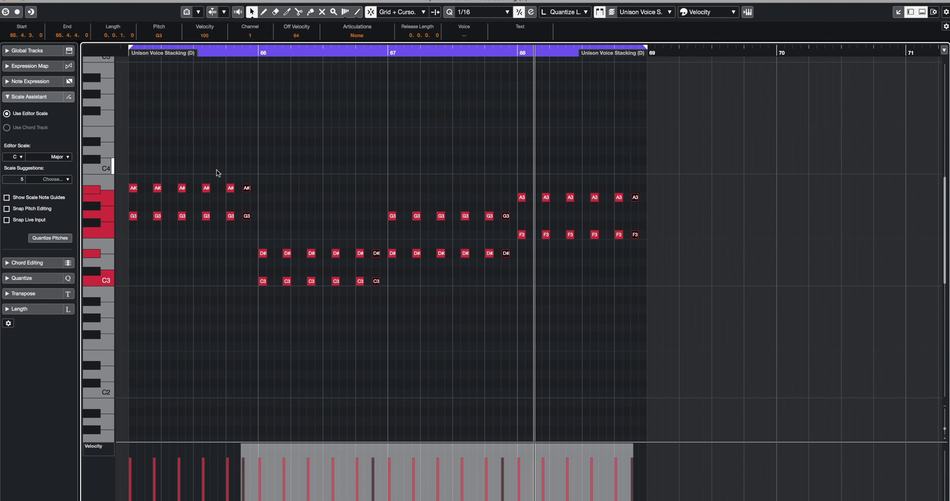
pyautogui.click(290, 168)
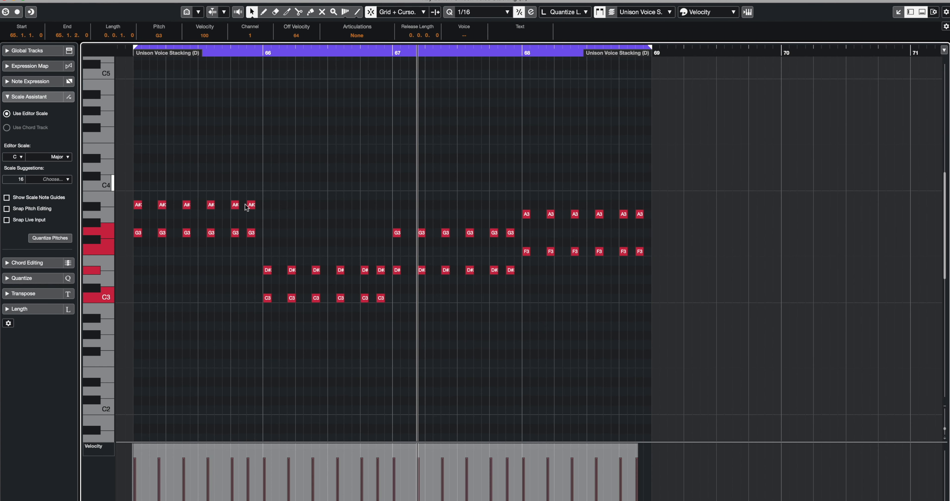
pyautogui.moveTo(268, 470)
pyautogui.mouseDown()
pyautogui.moveTo(461, 498)
pyautogui.moveTo(572, 470)
pyautogui.mouseUp()
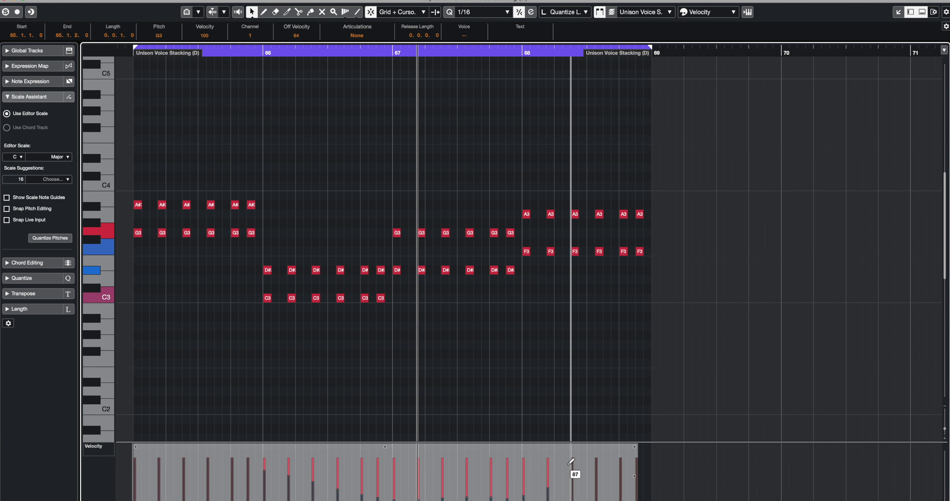
pyautogui.press('super+z')
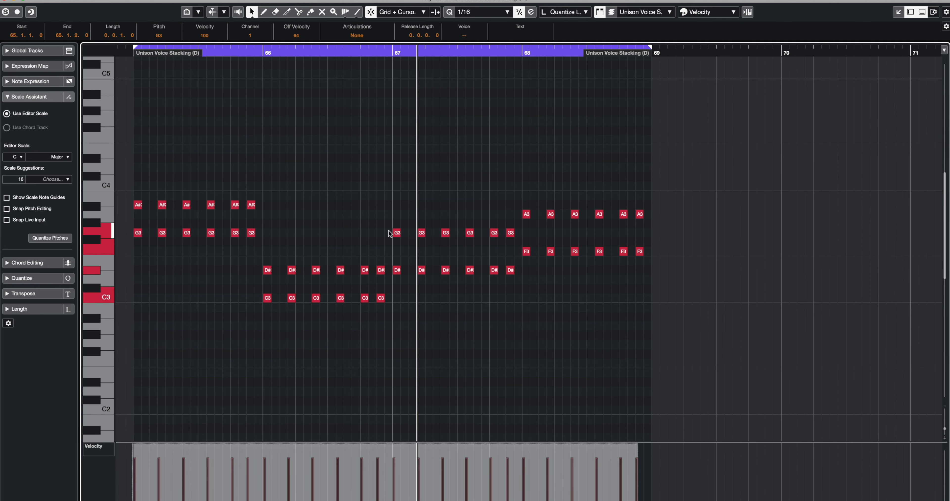
pyautogui.press('super+a')
pyautogui.moveTo(267, 454); pyautogui.dragTo(533, 494)
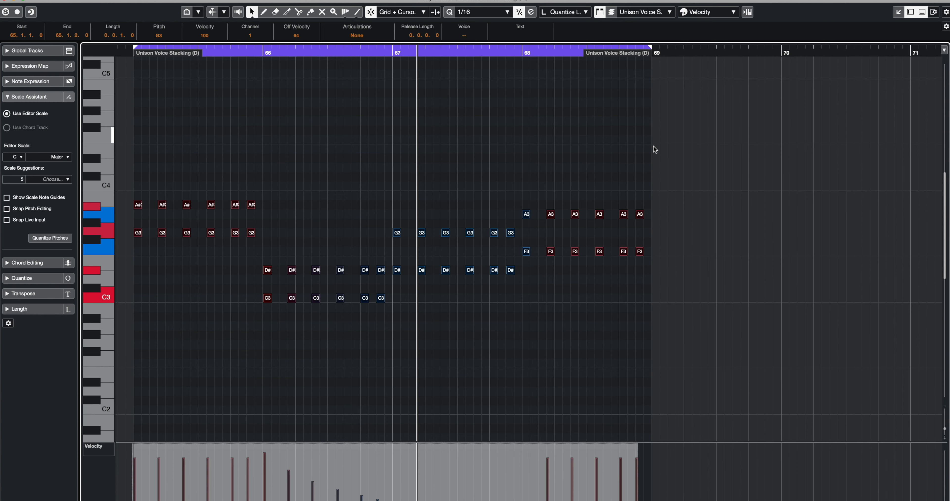
# - Undo the velocity ramp and the chord repetitions back to a single chord per bar, and deselect all notes
pyautogui.press('super+z')
pyautogui.press('super+z')
pyautogui.press('super+z')
pyautogui.press('super+z')
pyautogui.press('super+z')
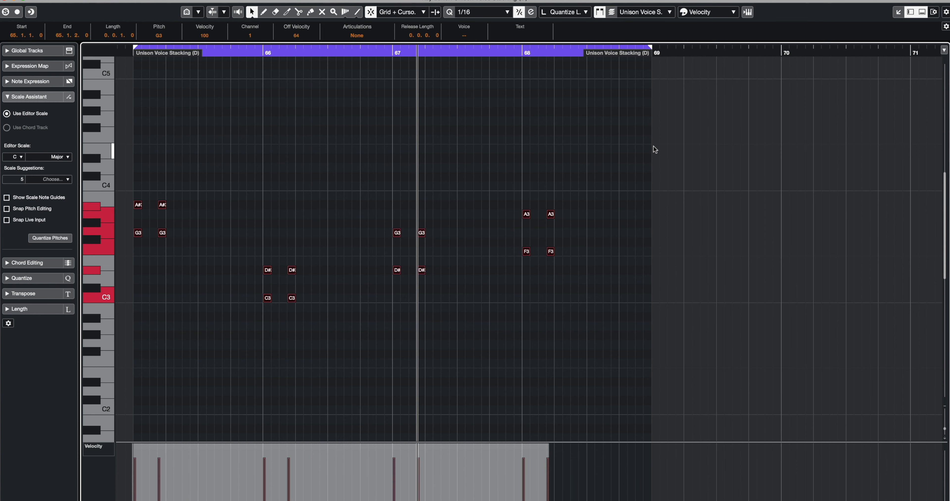
pyautogui.click(546, 125)
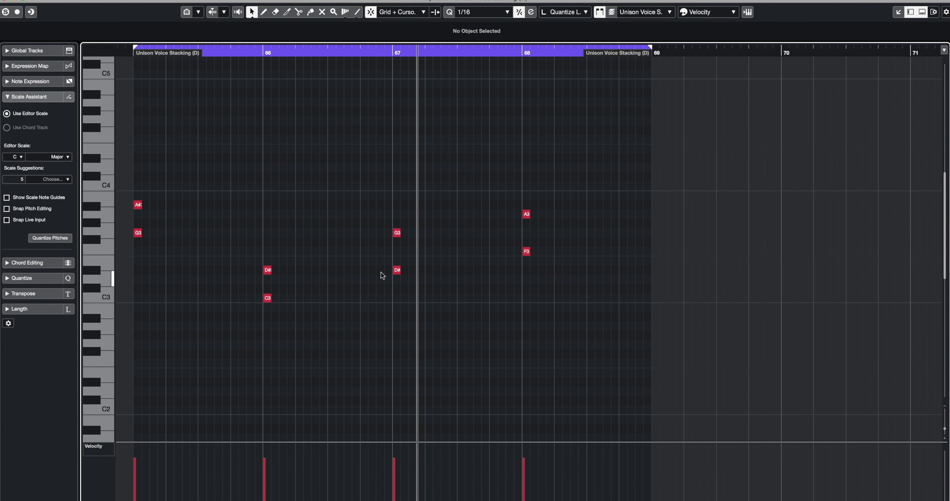
# - Extend the start of the Unison Voice Stacking part back to bar 64 and set the locator range from bar 64 to 65
pyautogui.hscroll(-5, 181, 70)
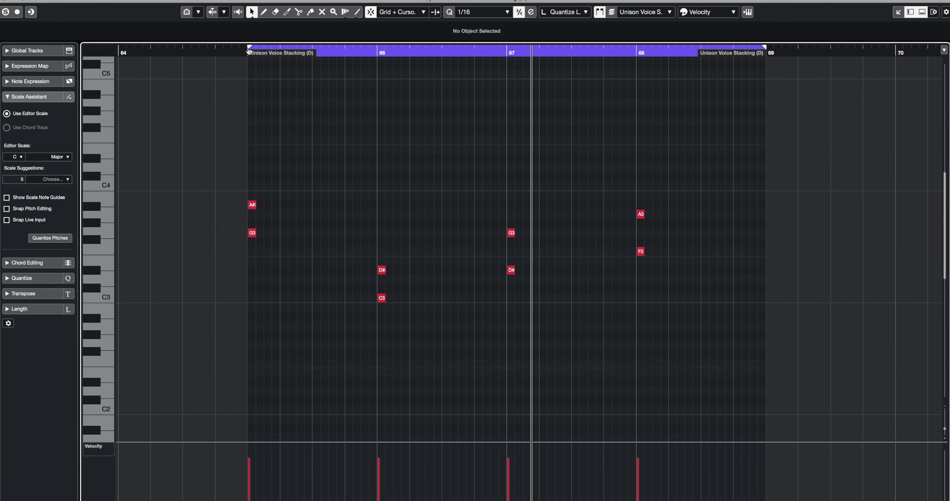
pyautogui.moveTo(248, 51); pyautogui.dragTo(123, 52)
pyautogui.hscroll(-7, 222, 121)
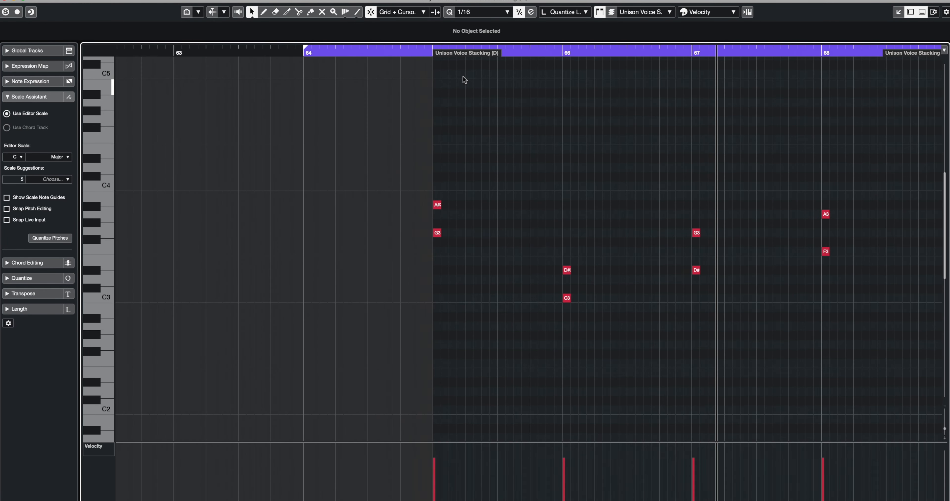
pyautogui.moveTo(433, 52); pyautogui.dragTo(306, 53)
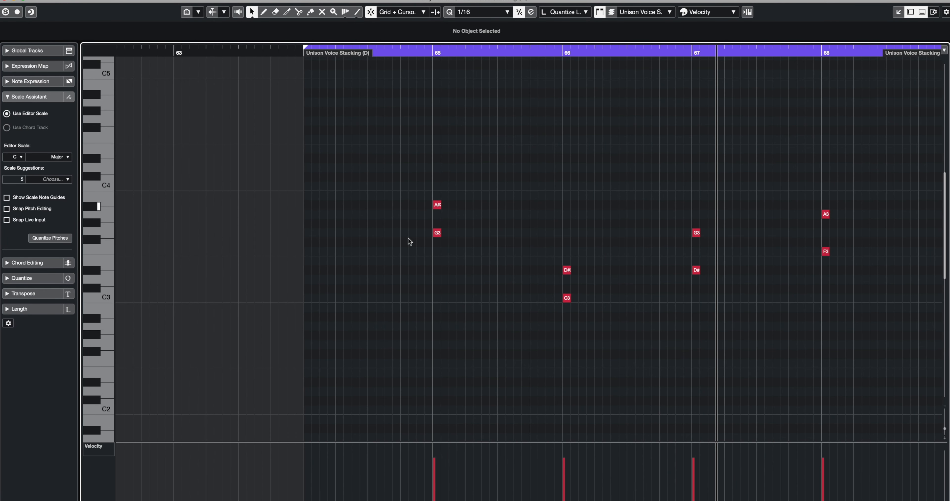
pyautogui.keyDown('alt'); pyautogui.click(434, 53); pyautogui.keyUp('alt')
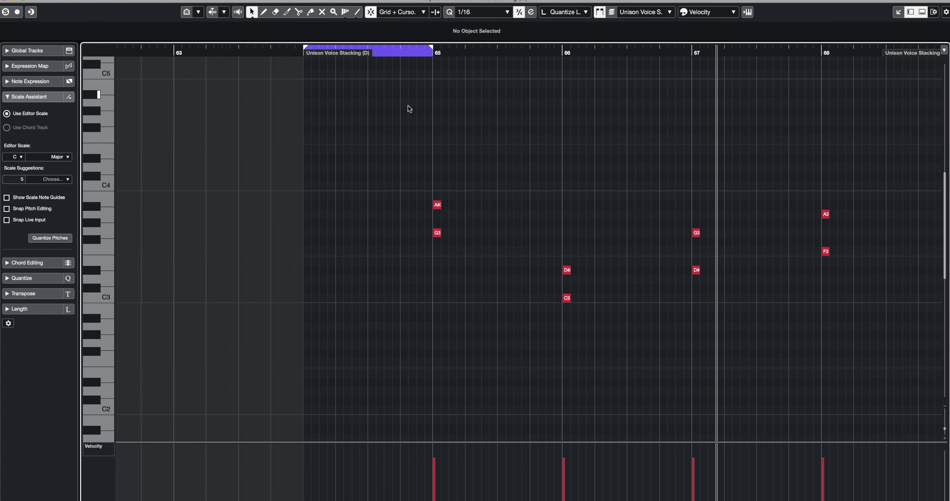
# - Draw an ascending run of consecutive 1/16 notes from bar 64 using the Line tool: G2, A2, A#2, C3, D3, D#3, F3, G3
pyautogui.click(356, 12)
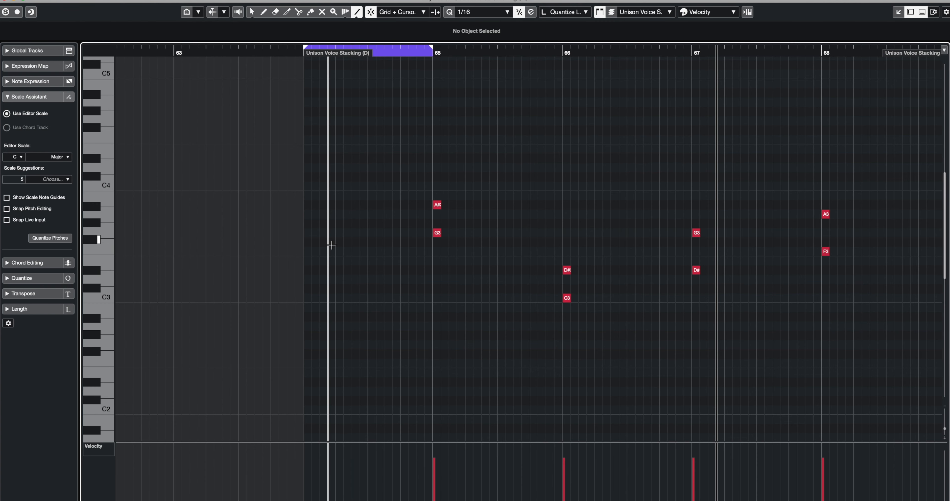
pyautogui.click(307, 345)
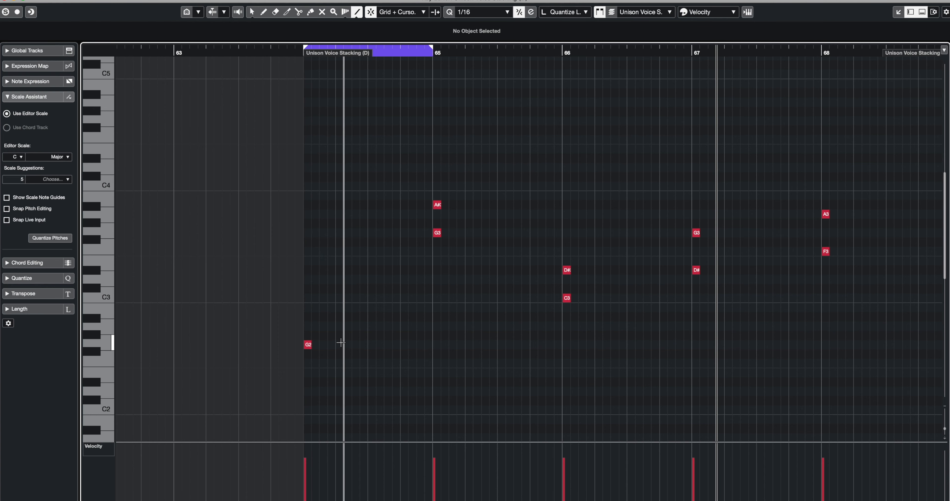
pyautogui.click(316, 325)
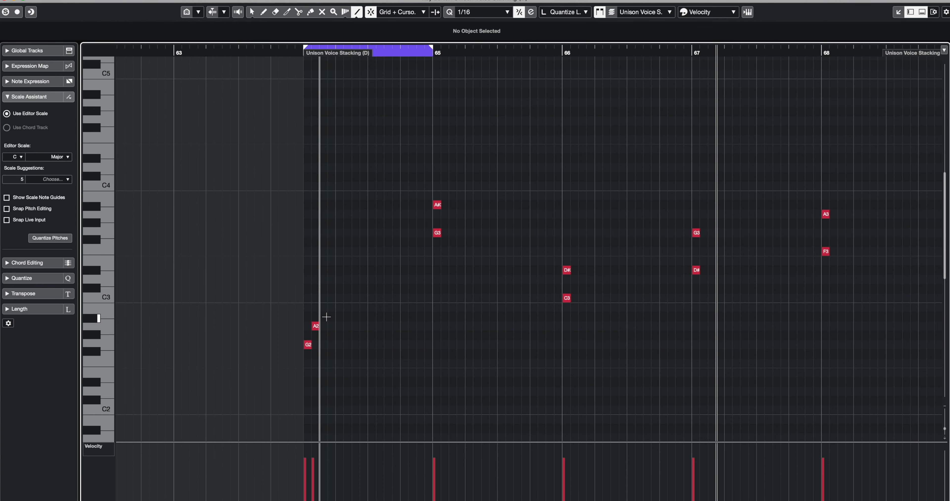
pyautogui.click(322, 317)
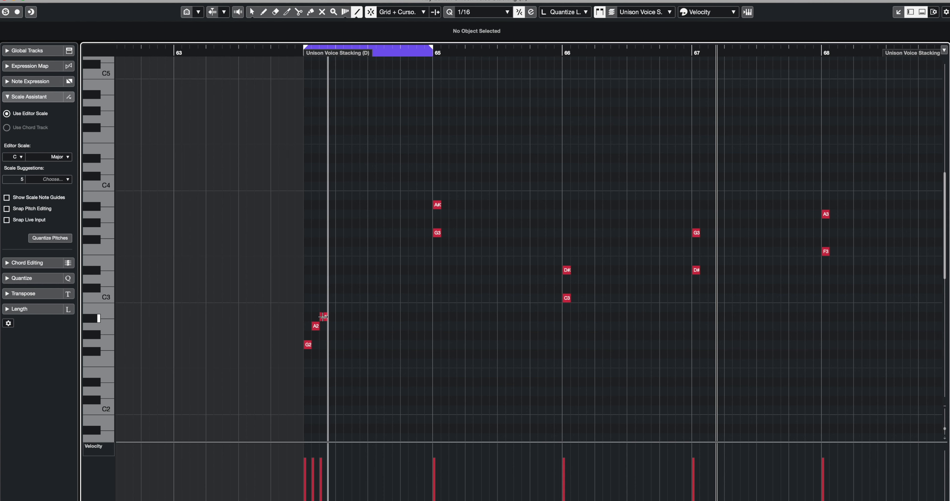
pyautogui.click(332, 298)
pyautogui.click(340, 280)
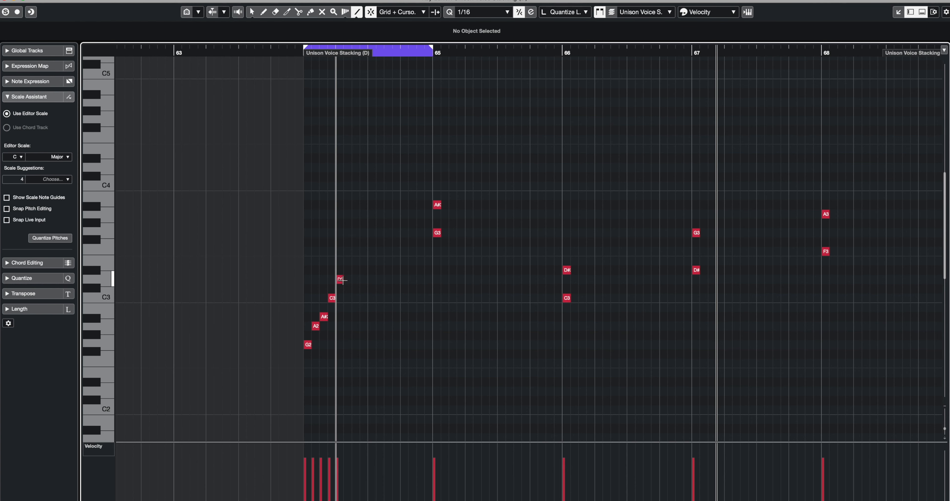
pyautogui.click(347, 270)
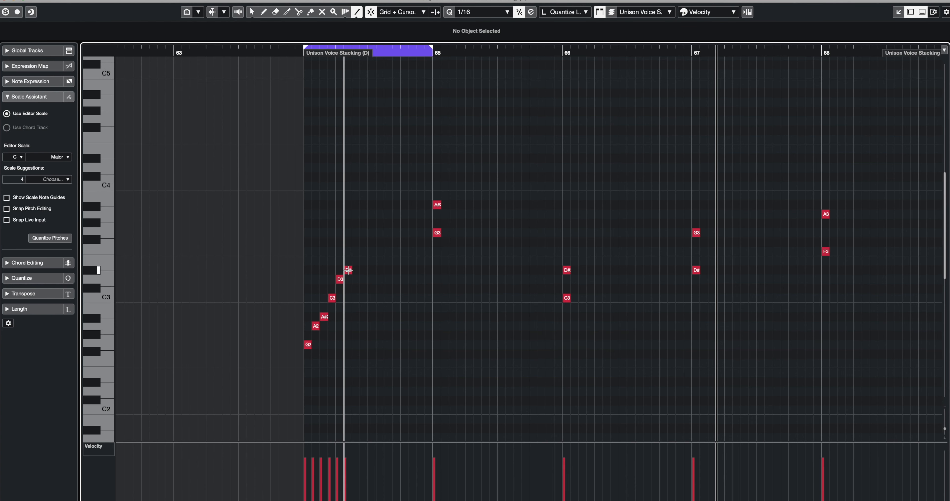
pyautogui.click(356, 251)
pyautogui.click(365, 233)
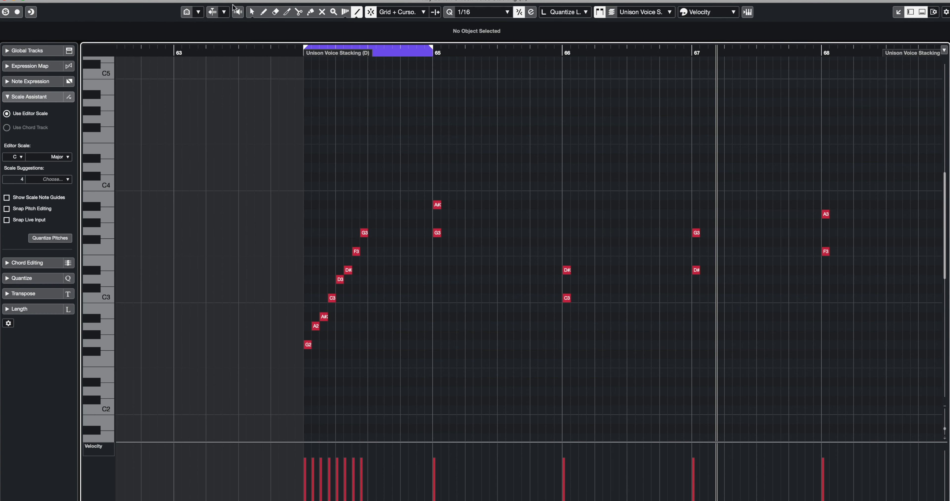
pyautogui.click(252, 12)
pyautogui.moveTo(382, 200); pyautogui.dragTo(294, 365)
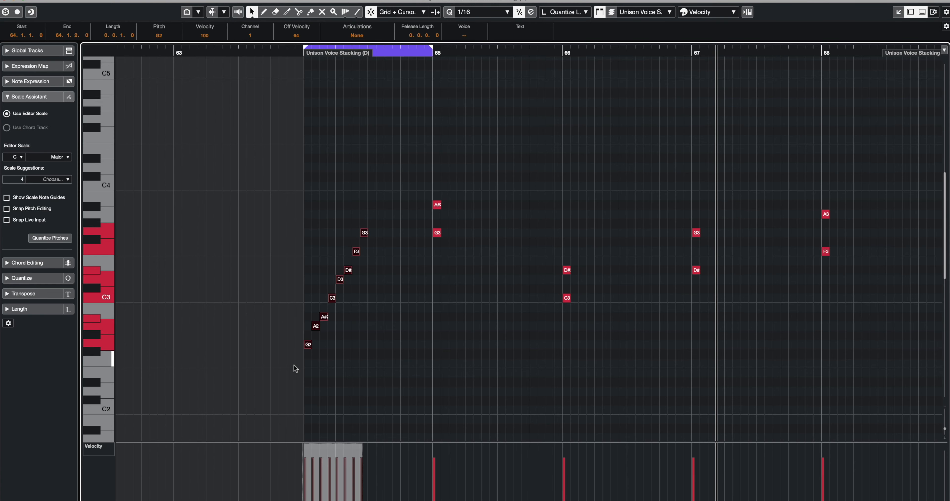
pyautogui.click(334, 177)
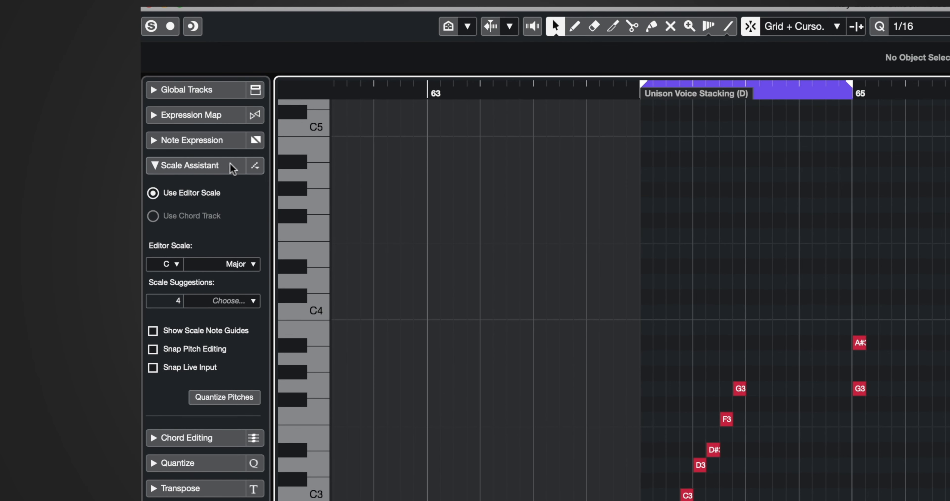
# - Set the Scale Assistant's editor scale to G Aeolian (natural minor)
pyautogui.click(151, 165)
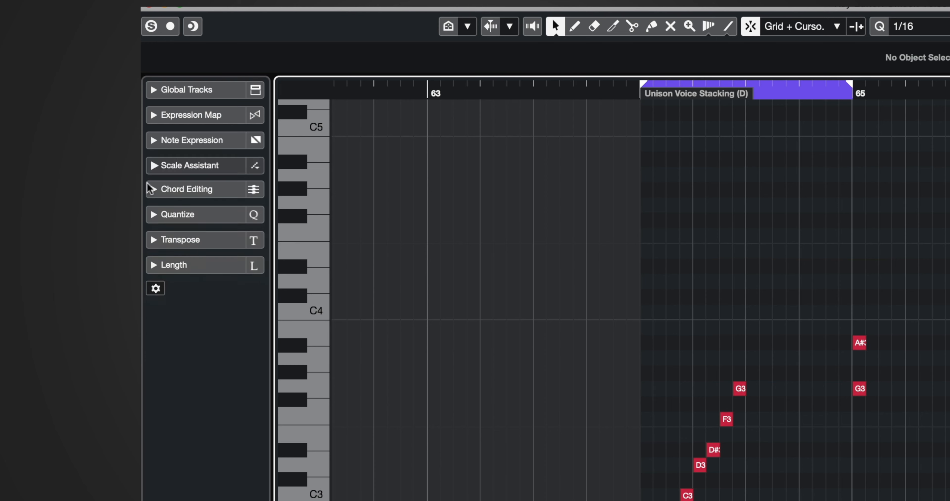
pyautogui.click(155, 167)
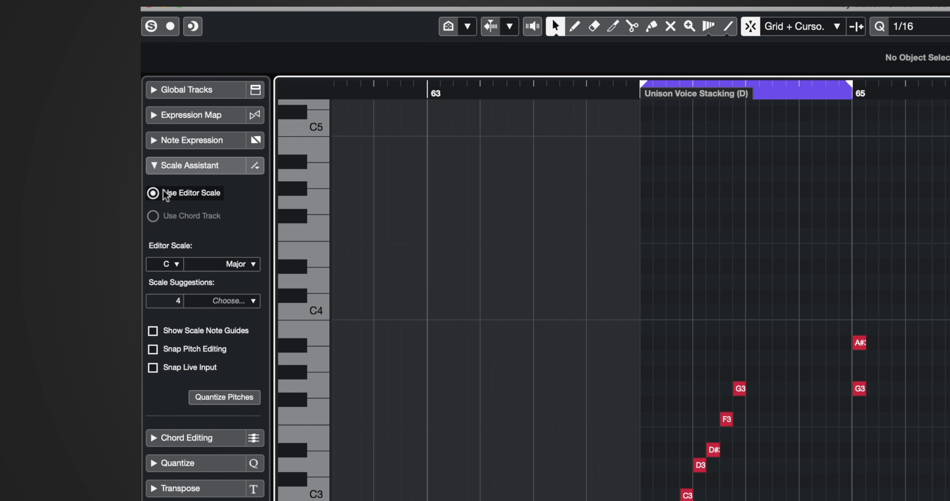
pyautogui.click(172, 265)
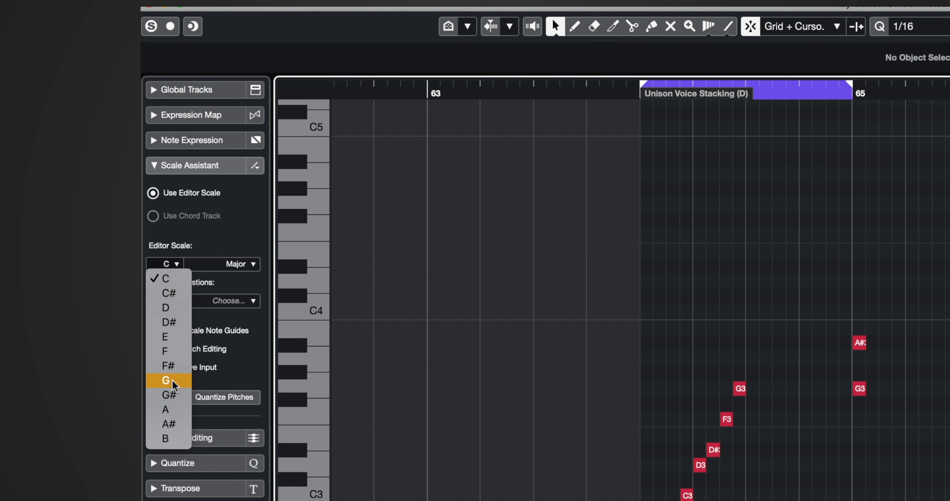
pyautogui.click(239, 263)
pyautogui.click(239, 263)
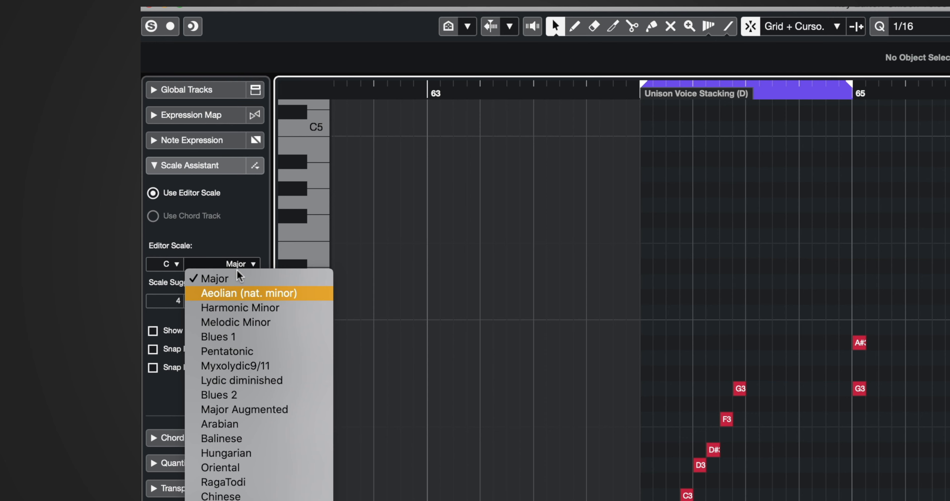
pyautogui.click(172, 264)
pyautogui.click(166, 380)
pyautogui.click(234, 264)
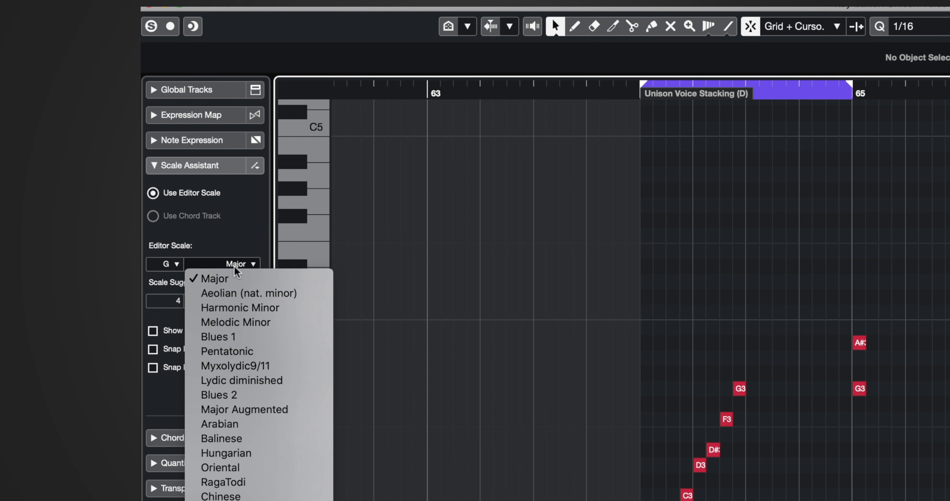
pyautogui.click(238, 293)
pyautogui.moveTo(535, 315); pyautogui.dragTo(936, 500)
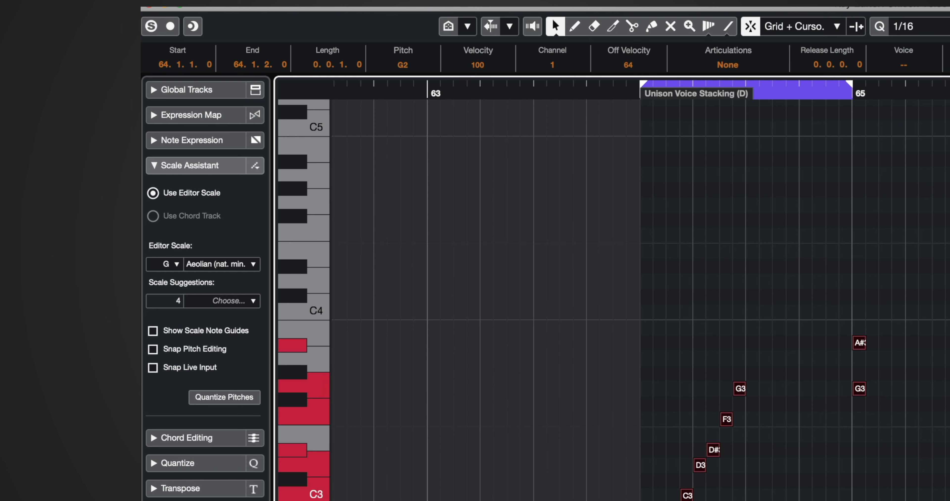
pyautogui.click(946, 359)
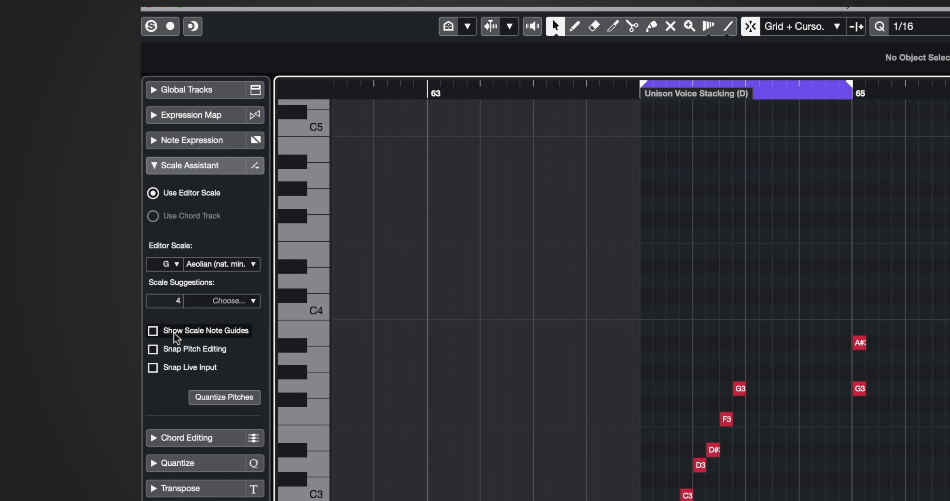
# - Switch the scale note guides on and off to compare the key editor grid, leaving them hidden
pyautogui.click(225, 331)
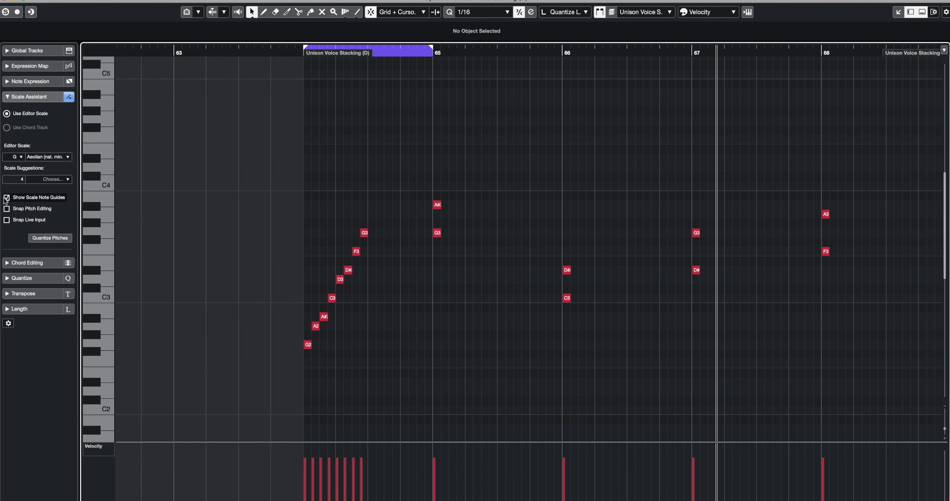
pyautogui.click(6, 198)
pyautogui.click(6, 198)
pyautogui.click(6, 198)
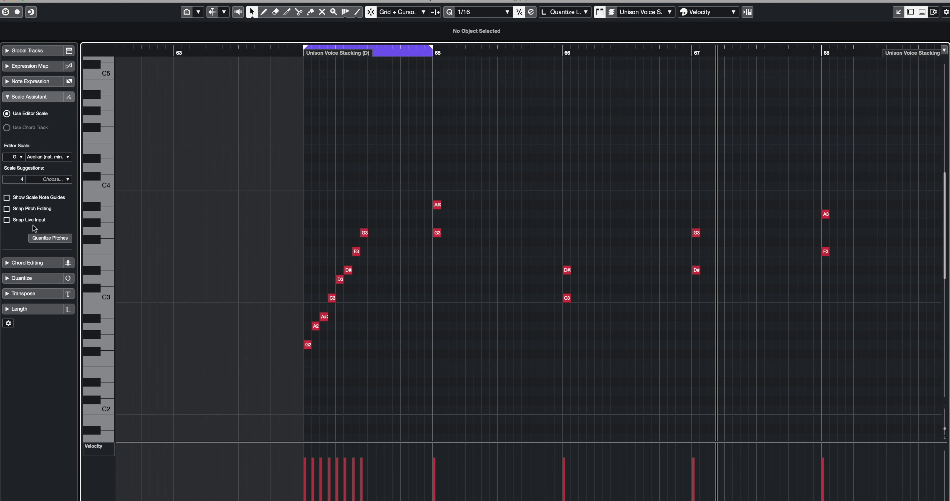
pyautogui.click(6, 198)
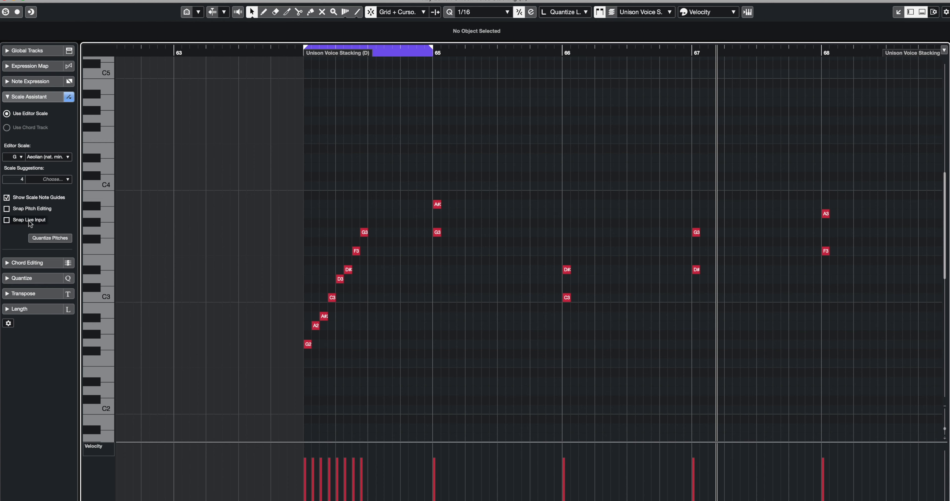
pyautogui.click(6, 198)
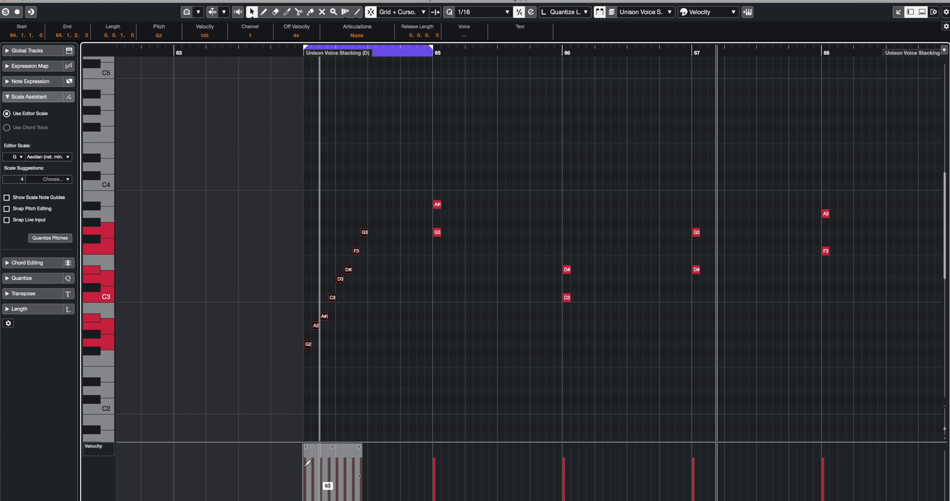
# - Try a descending velocity ramp across the eight notes of the scale run in bar 64, and undo it
pyautogui.moveTo(311, 453); pyautogui.dragTo(365, 495)
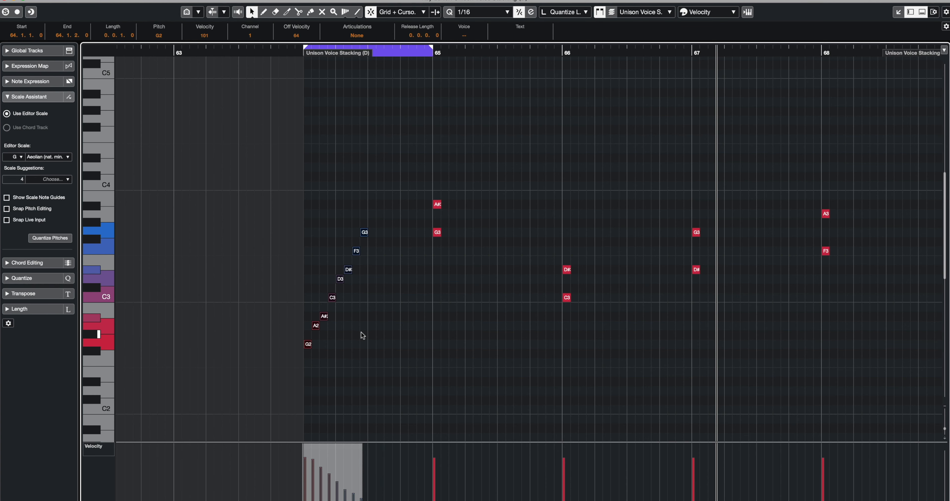
pyautogui.press('super+z')
# - Set the event colours to Pitch and select the last note, G3, of the scale run in bar 64
pyautogui.click(707, 12)
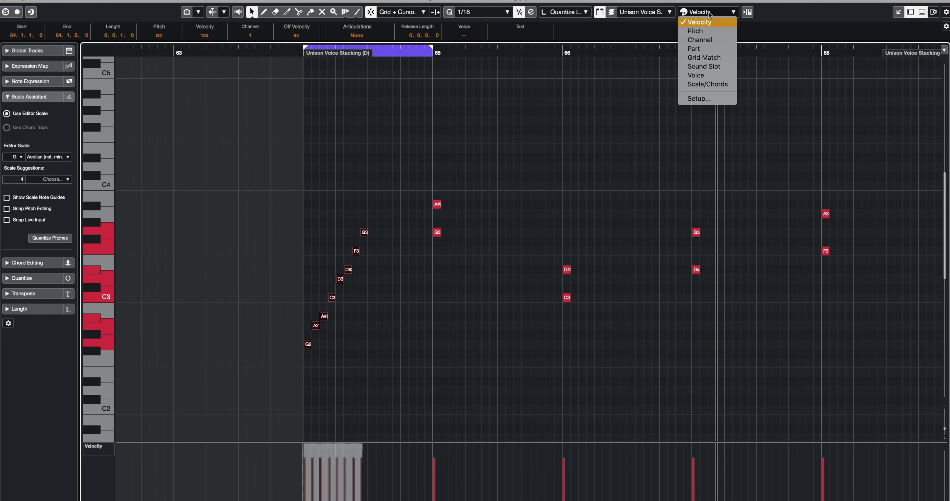
pyautogui.click(707, 31)
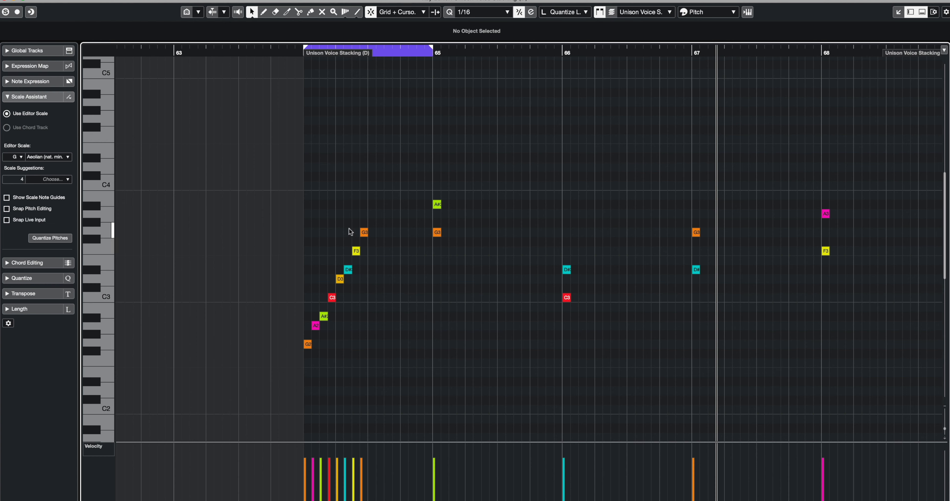
pyautogui.moveTo(350, 226); pyautogui.dragTo(381, 236)
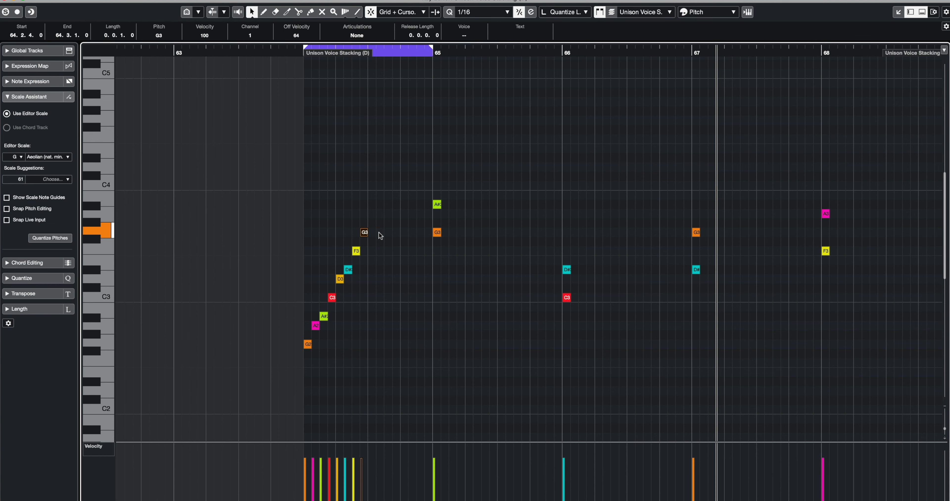
# - Deselect the scale run's last note and set the event colours to Scale/Chords
pyautogui.click(666, 117)
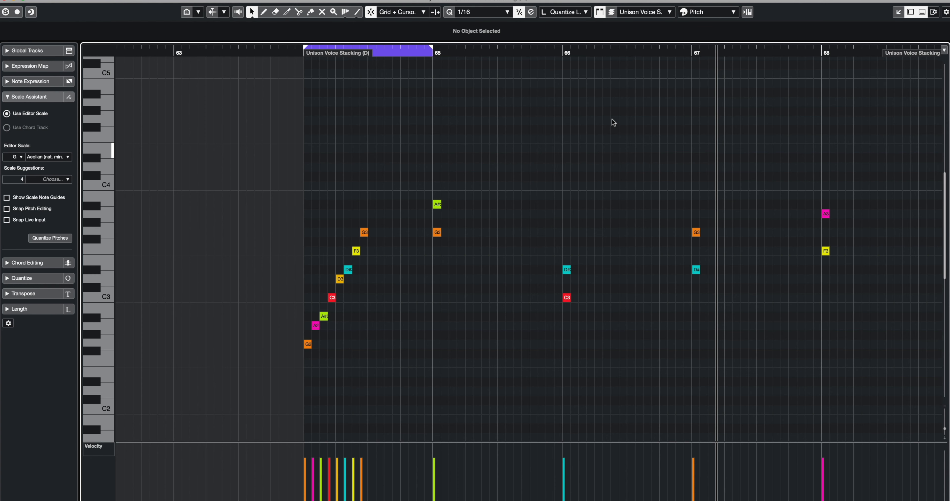
pyautogui.click(705, 11)
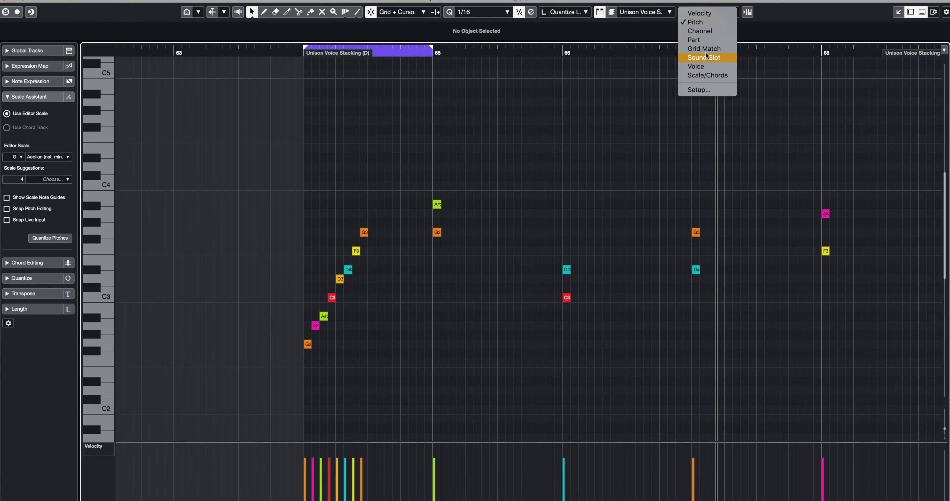
pyautogui.click(717, 75)
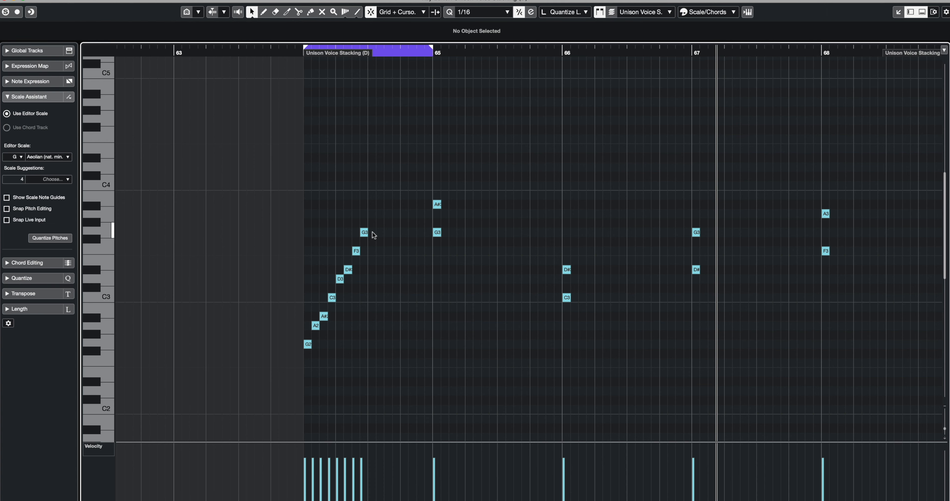
# - Try raising the scale run's last note in bar 64 to G#3 to check its colour, and return it to G3
pyautogui.click(364, 233)
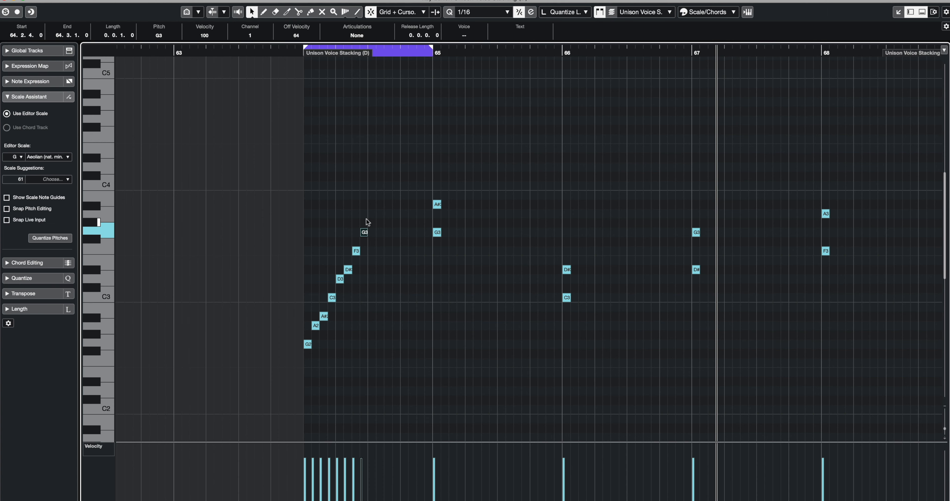
pyautogui.press('Up')
pyautogui.click(388, 209)
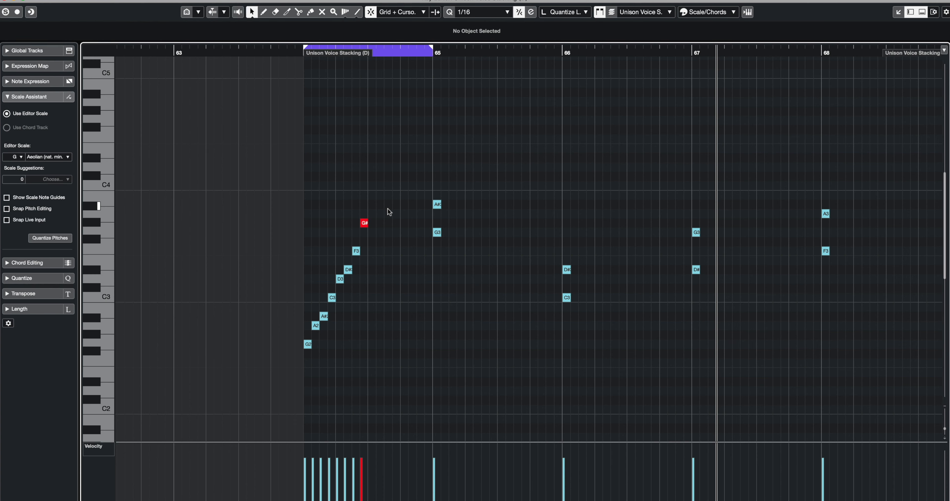
pyautogui.moveTo(387, 208); pyautogui.dragTo(347, 233)
pyautogui.press('Down')
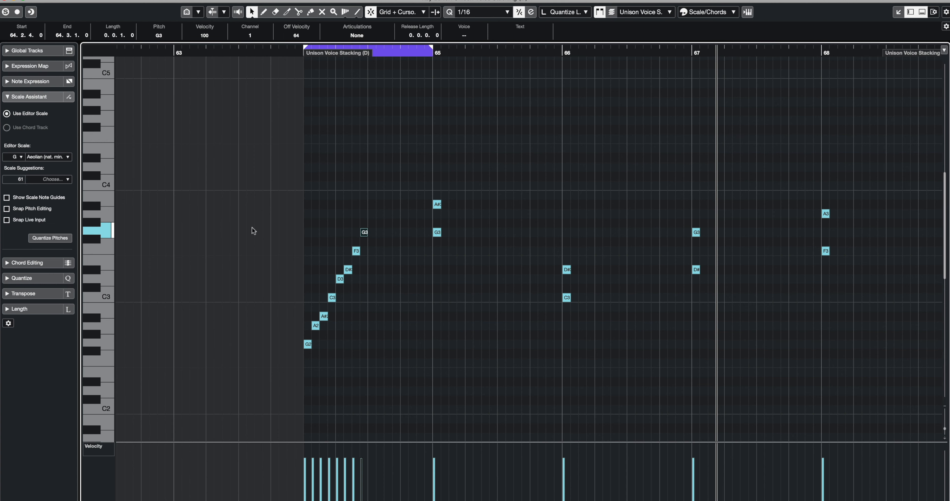
# - Switch the editor scale to G Major and inspect the scale run's A#2, D#3 and F3 notes in bar 64
pyautogui.click(54, 157)
pyautogui.click(54, 167)
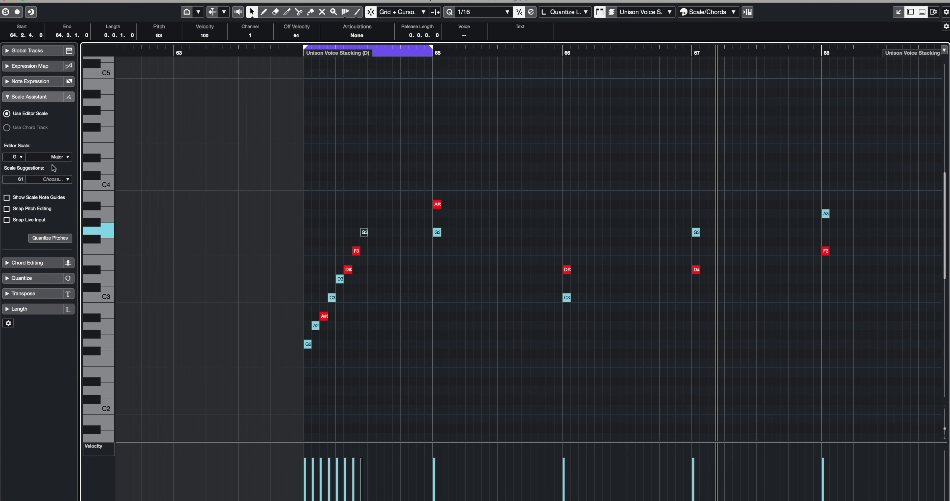
pyautogui.press('super+a')
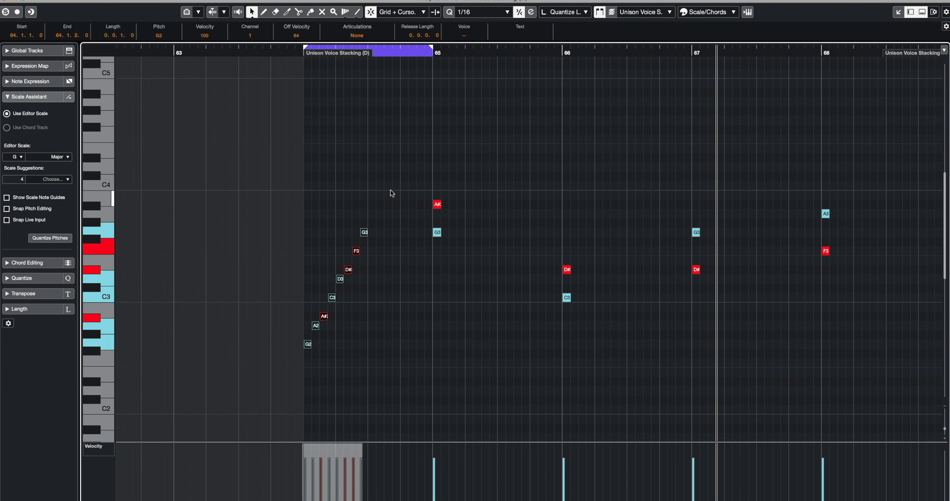
pyautogui.moveTo(391, 190); pyautogui.dragTo(917, 343)
pyautogui.moveTo(393, 220); pyautogui.dragTo(287, 376)
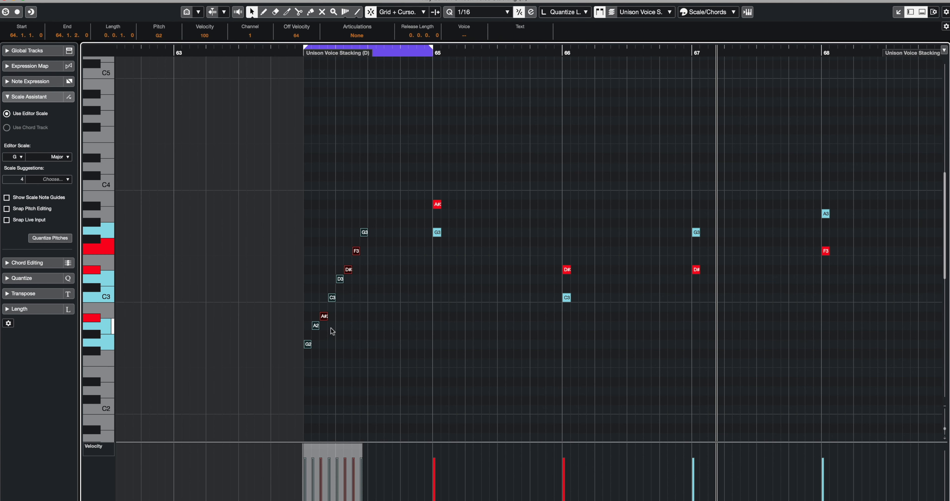
pyautogui.click(332, 331)
pyautogui.click(324, 316)
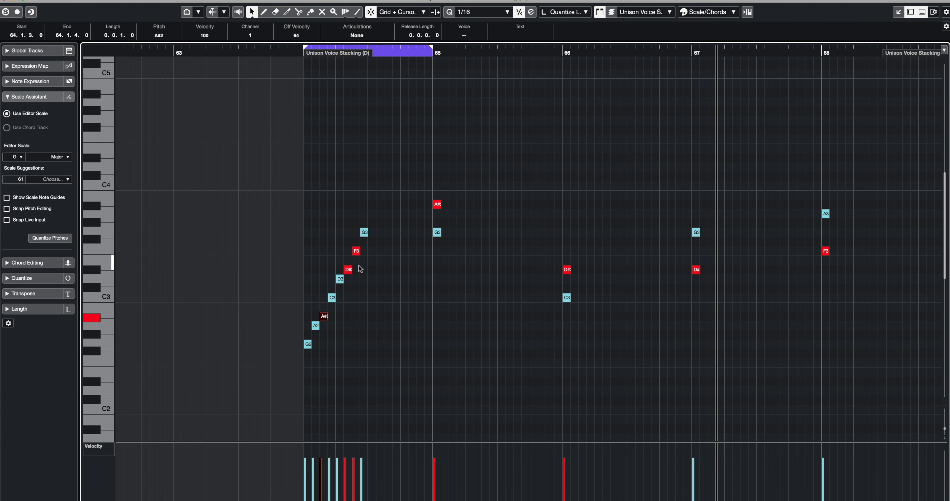
pyautogui.click(348, 270)
pyautogui.click(356, 251)
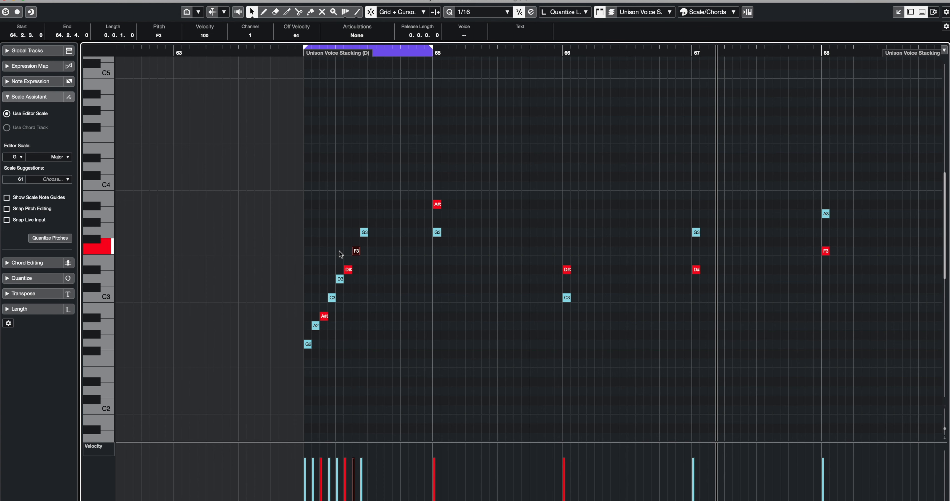
# - Raise the scale run's out-of-scale notes by a semitone each, to B2, E3 and F#3
pyautogui.click(324, 316)
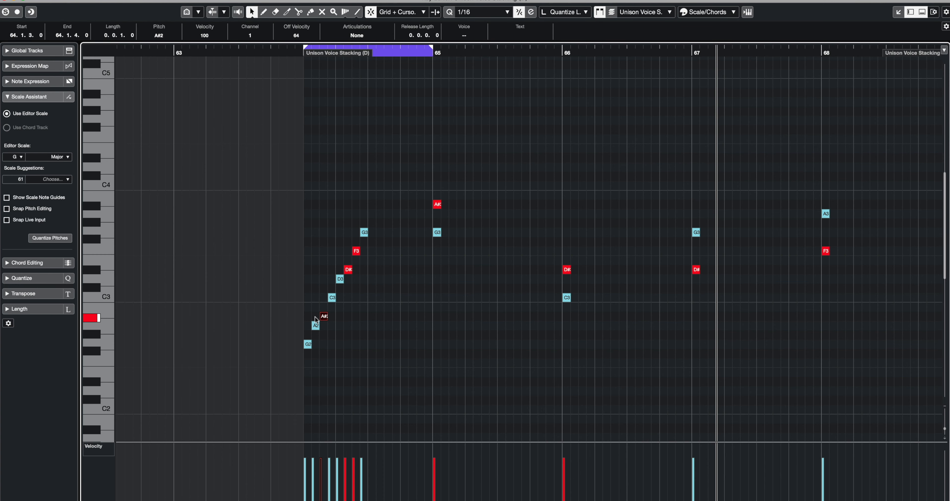
pyautogui.press('Up')
pyautogui.click(361, 268)
pyautogui.click(348, 269)
pyautogui.press('Up')
pyautogui.click(344, 251)
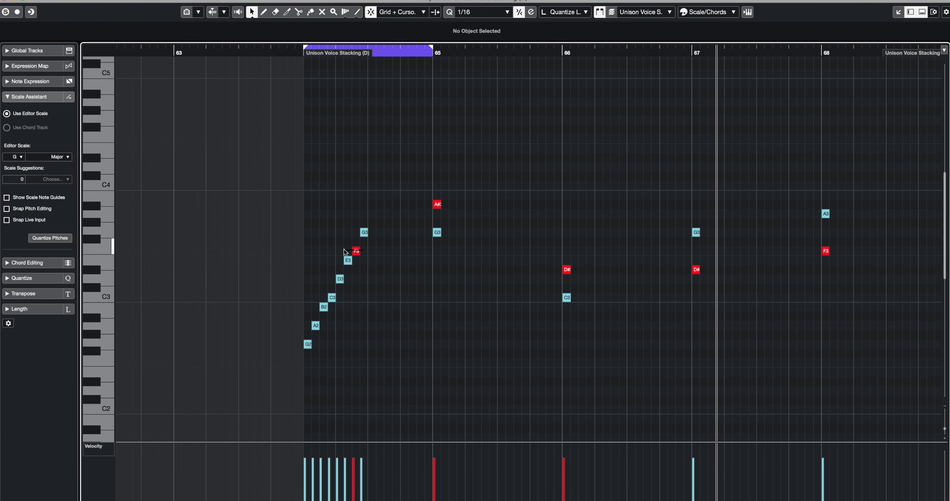
pyautogui.click(356, 251)
pyautogui.press('Up')
pyautogui.click(378, 249)
# - Undo the semitone changes in the scale run and return the editor scale to G Aeolian (natural minor)
pyautogui.moveTo(376, 198); pyautogui.dragTo(271, 374)
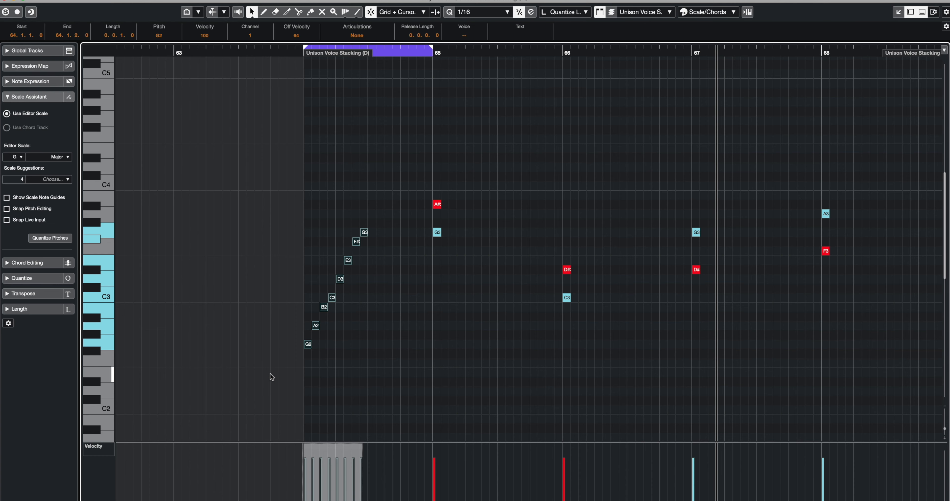
pyautogui.hscroll(1, 271, 373)
pyautogui.press('super+z')
pyautogui.press('super+z')
pyautogui.press('super+z')
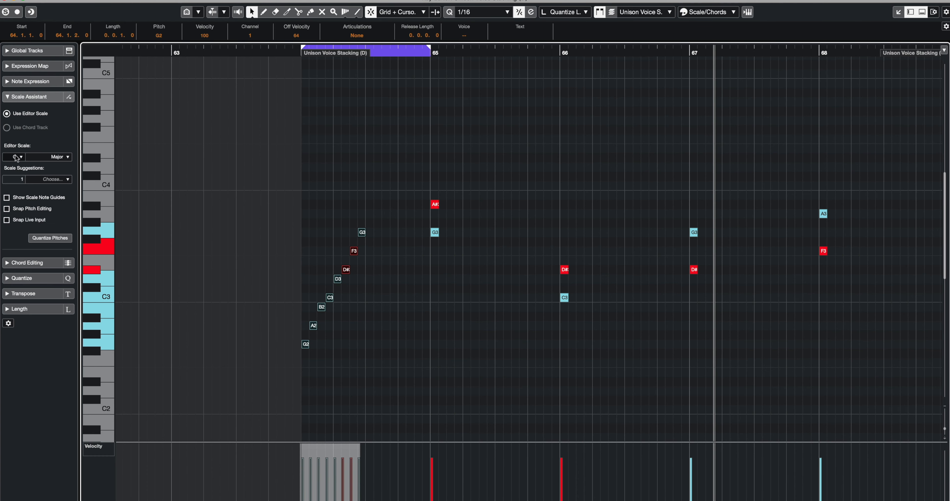
pyautogui.click(19, 158)
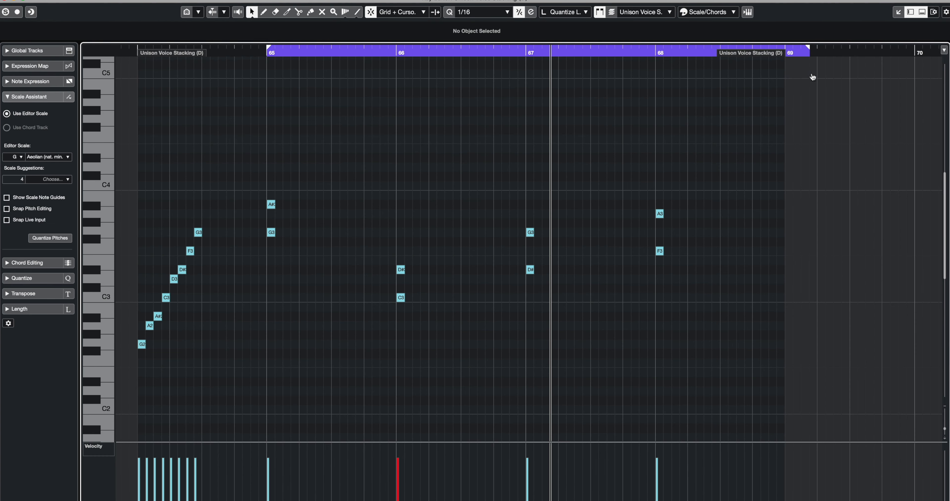
# - Set the cycle range to end at bar 69, and compare the scale run with the chord notes by selecting each group
pyautogui.moveTo(810, 77); pyautogui.dragTo(784, 78)
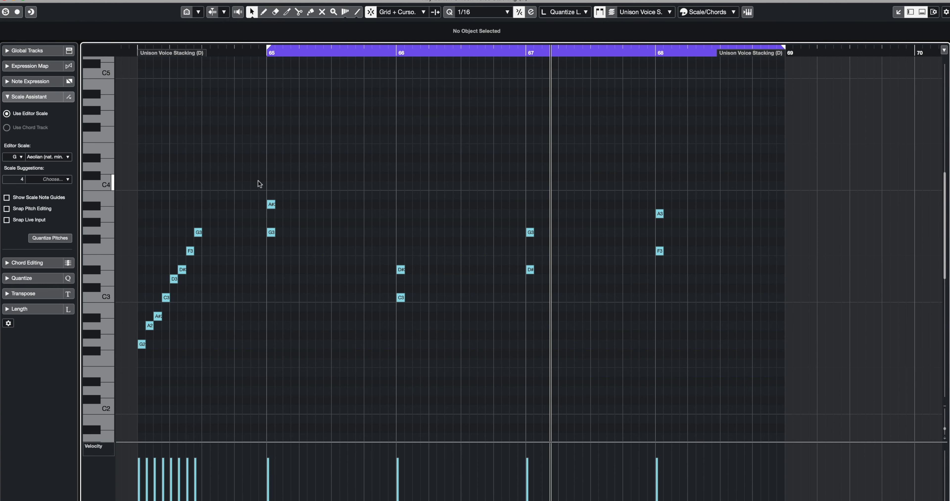
pyautogui.moveTo(258, 184); pyautogui.dragTo(715, 344)
pyautogui.moveTo(130, 363); pyautogui.dragTo(129, 363)
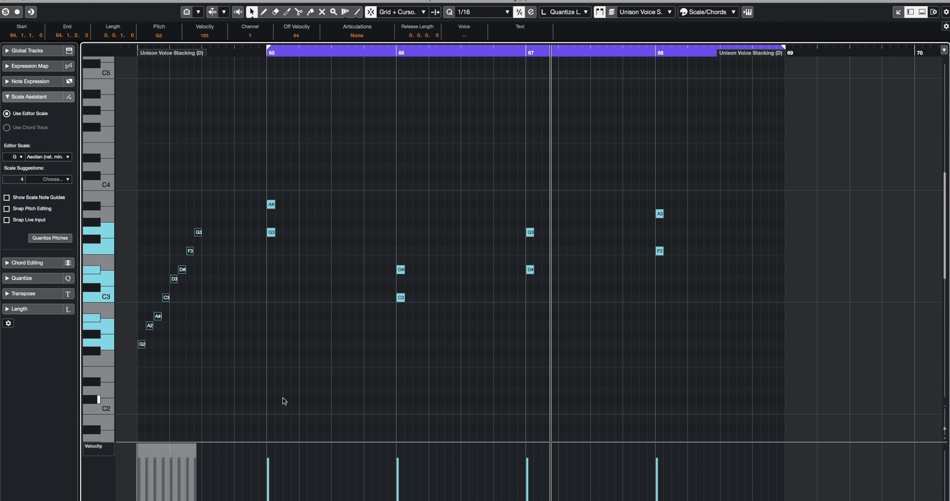
pyautogui.click(285, 363)
pyautogui.moveTo(258, 177); pyautogui.dragTo(737, 334)
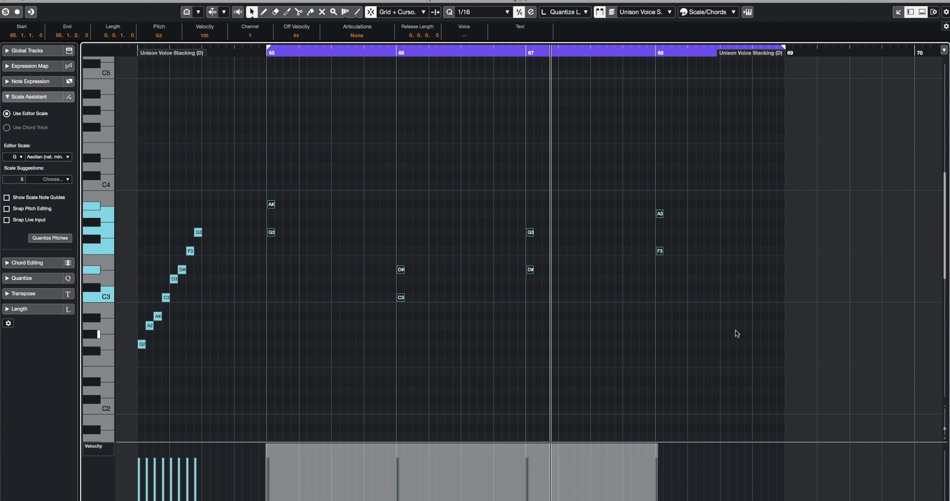
pyautogui.click(437, 226)
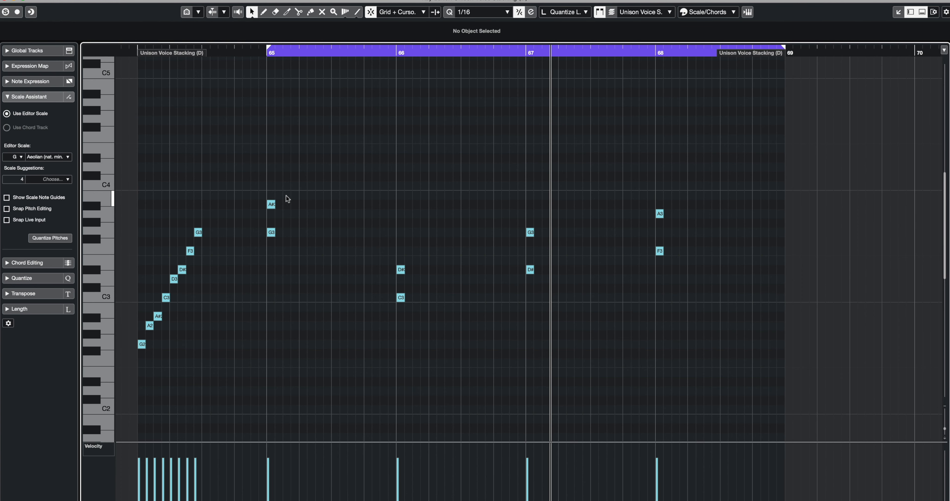
# - Repeat each two-note chord in bars 65 to 68 for five hits per bar, three sixteenths apart, and play the loop
pyautogui.moveTo(263, 182); pyautogui.dragTo(770, 317)
pyautogui.moveTo(311, 195); pyautogui.dragTo(263, 242)
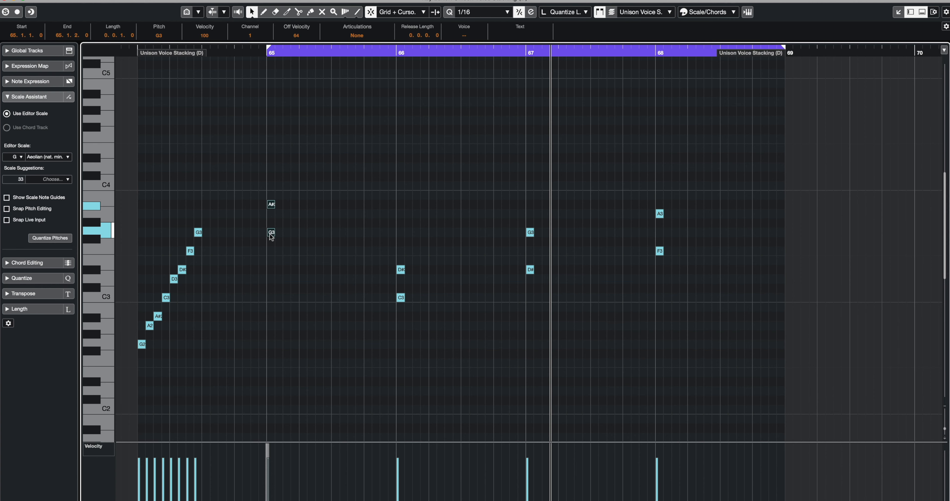
pyautogui.moveTo(255, 170); pyautogui.dragTo(697, 333)
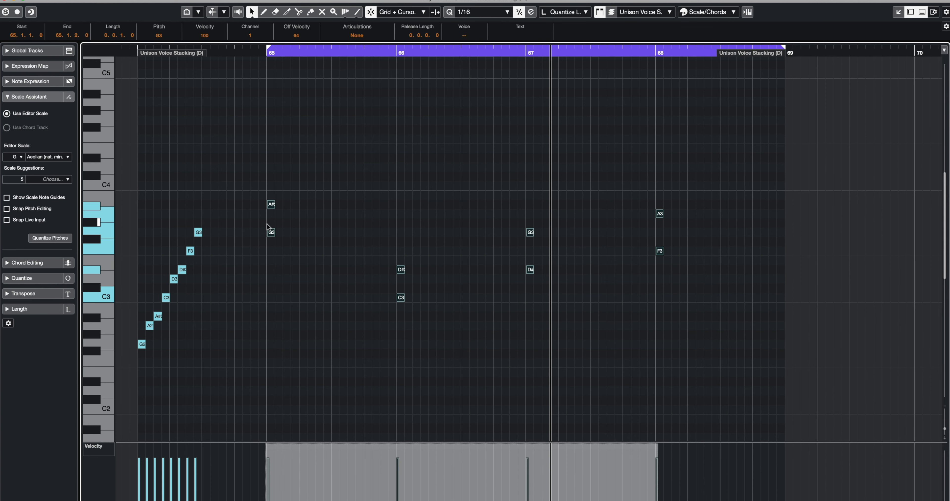
pyautogui.moveTo(271, 232); pyautogui.dragTo(297, 234)
pyautogui.press('Delete')
pyautogui.press('Delete')
pyautogui.moveTo(762, 132); pyautogui.dragTo(284, 333)
pyautogui.keyDown('alt'); pyautogui.moveTo(271, 232); pyautogui.dragTo(295, 233); pyautogui.keyUp('alt')
pyautogui.keyDown('alt'); pyautogui.moveTo(295, 233); pyautogui.dragTo(369, 234); pyautogui.keyUp('alt')
pyautogui.click(391, 214)
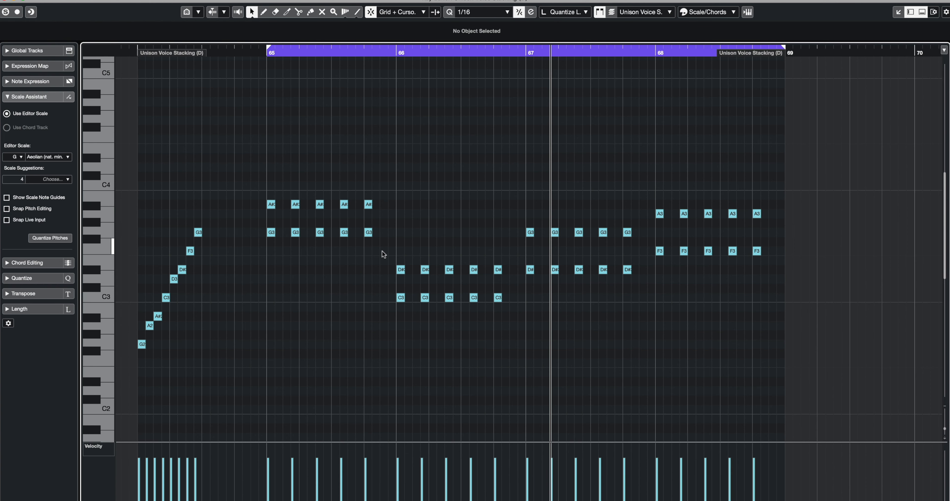
pyautogui.press('space')
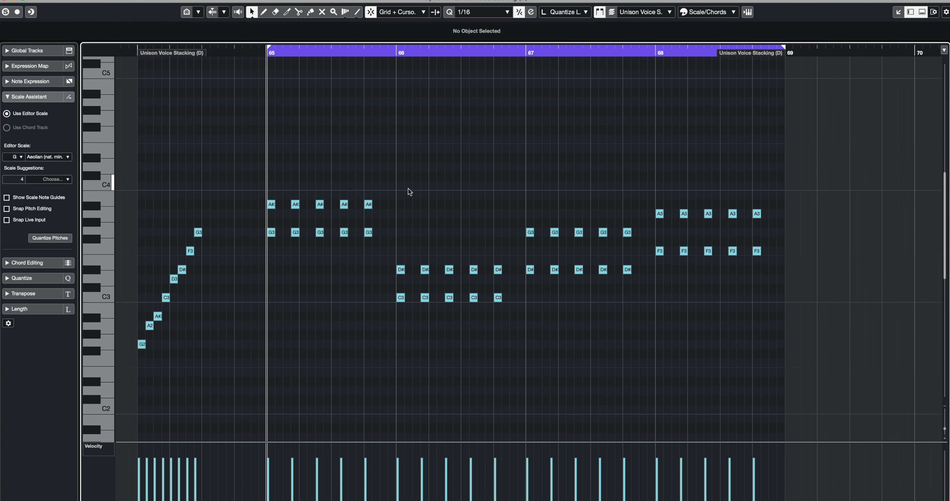
# - Raise the last two upper notes of the chord in bar 68 from A3 to D4, and play the loop
pyautogui.moveTo(782, 198); pyautogui.dragTo(731, 227)
pyautogui.moveTo(784, 182); pyautogui.dragTo(724, 225)
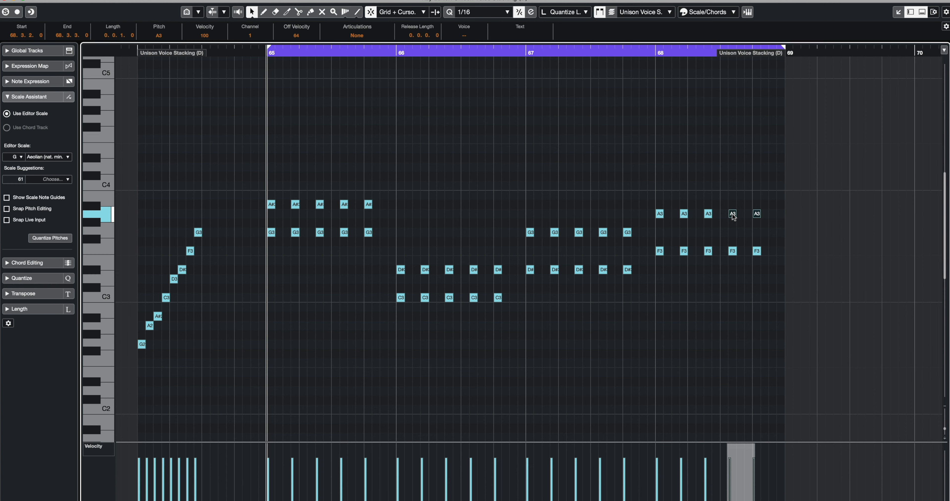
pyautogui.press('Up')
pyautogui.press('Up')
pyautogui.press('Up')
pyautogui.press('Up')
pyautogui.press('Up')
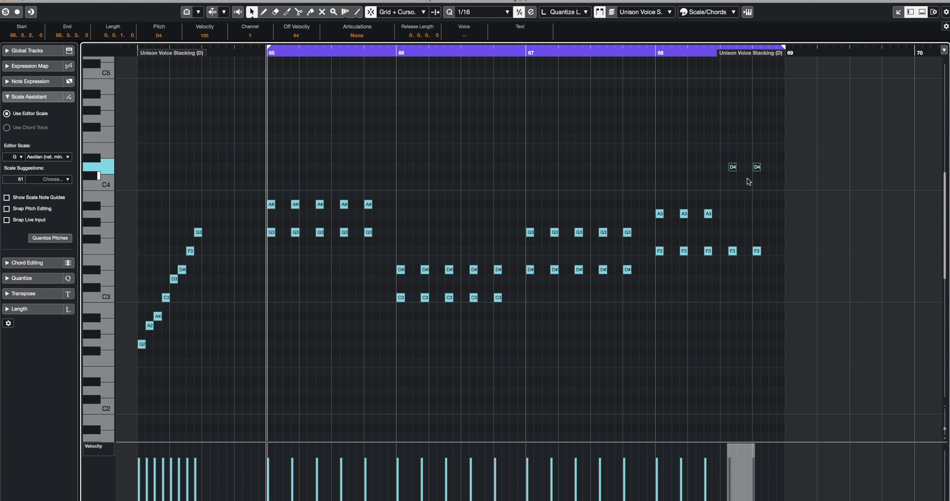
pyautogui.press('space')
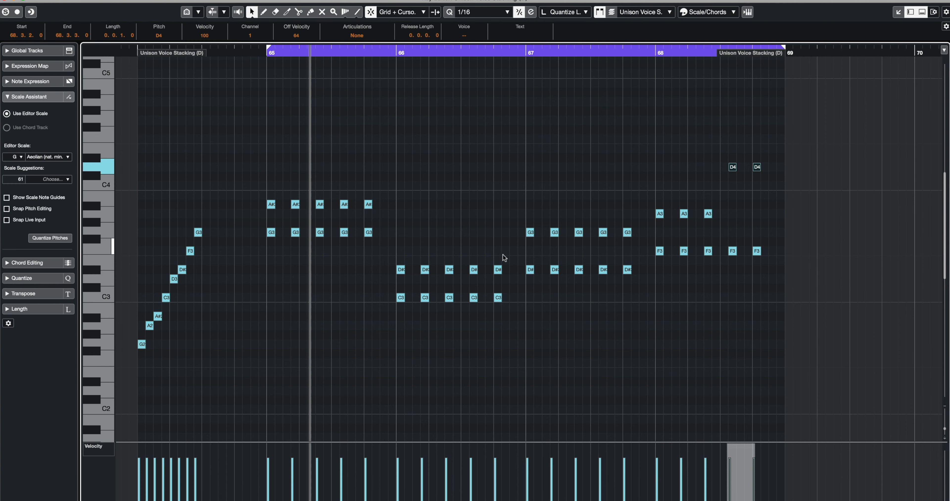
# - Try raising the last three upper notes of the chords in bar 66 to A3, and play the loop
pyautogui.moveTo(505, 255); pyautogui.dragTo(450, 272)
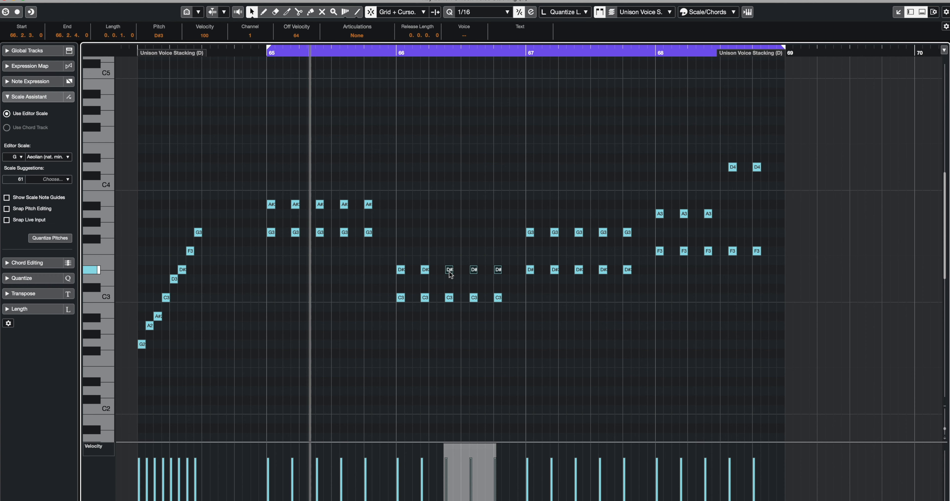
pyautogui.press('Up')
pyautogui.press('Up')
pyautogui.press('Up')
pyautogui.press('Up')
pyautogui.press('Up')
pyautogui.press('Up')
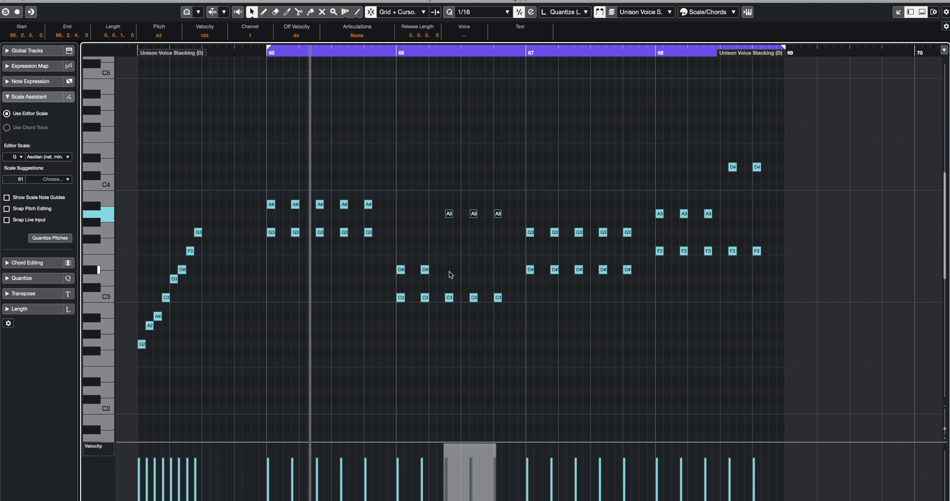
pyautogui.press('space')
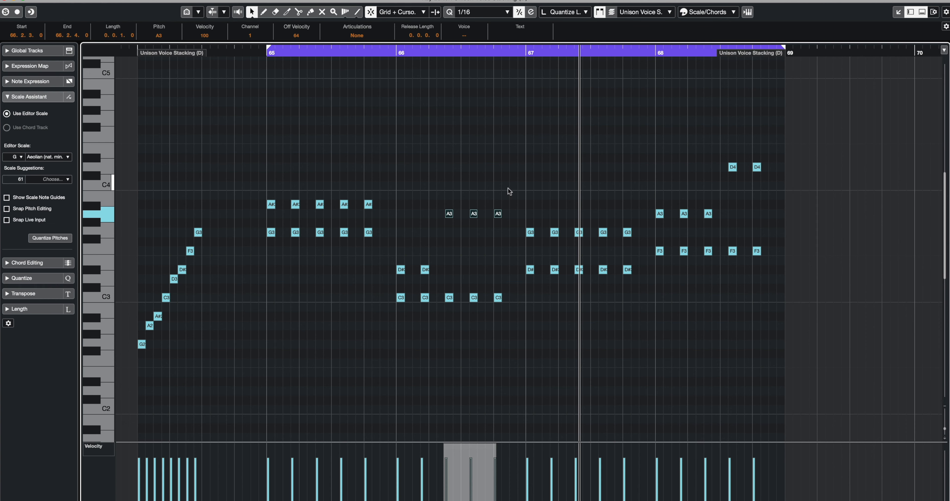
# - Try the last two upper notes in bar 66 at G3, and restore the bar's upper notes to D#3
pyautogui.moveTo(506, 190); pyautogui.dragTo(471, 245)
pyautogui.press('Down')
pyautogui.press('Down')
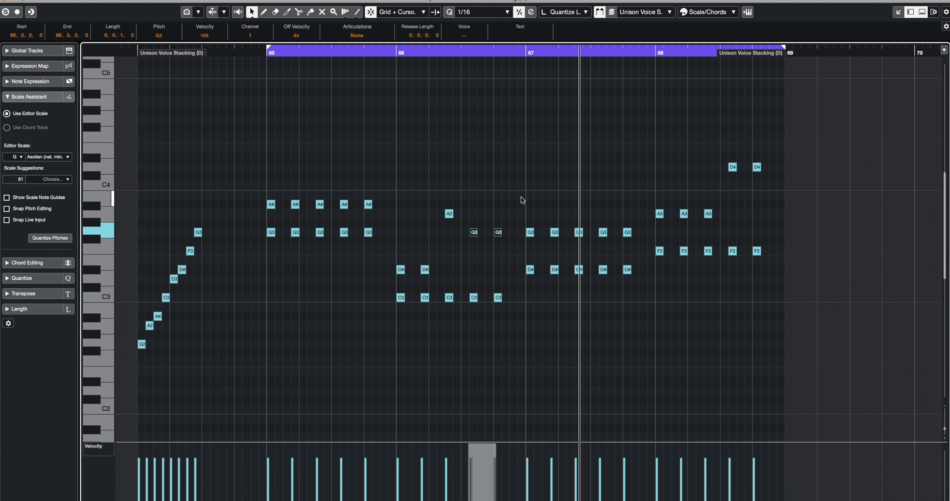
pyautogui.press('Down')
pyautogui.press('Down')
pyautogui.press('Down')
pyautogui.press('Down')
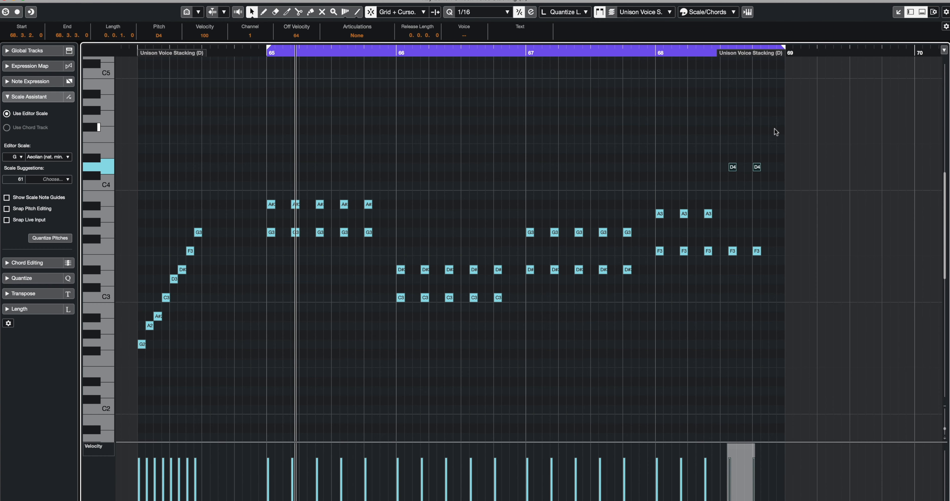
# - Transpose the eight-note scale run in bar 64 up two octaves so it spans G4 to G5
pyautogui.moveTo(782, 126); pyautogui.dragTo(257, 357)
pyautogui.moveTo(781, 152); pyautogui.dragTo(703, 180)
pyautogui.scroll(3, 437, 182)
pyautogui.moveTo(217, 262); pyautogui.dragTo(134, 419)
pyautogui.hotkey('shift', 'Up')
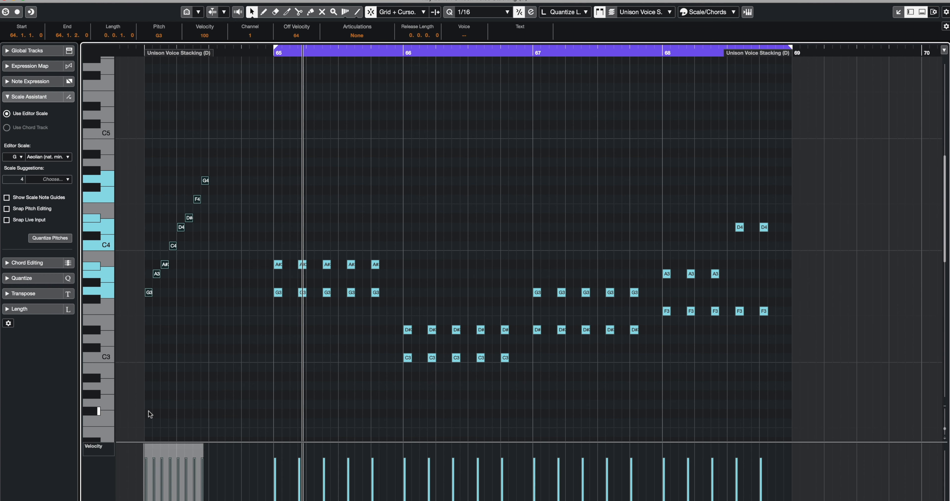
pyautogui.hotkey('shift', 'Up')
pyautogui.scroll(4, 208, 254)
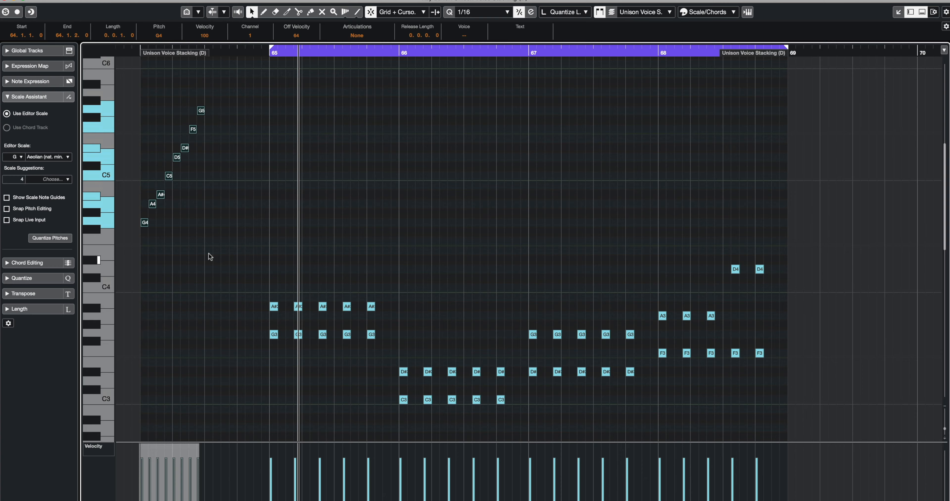
pyautogui.click(228, 219)
# - Try adding a D4 note above the first chord in bar 65 with the Line tool, play it, and undo the note
pyautogui.click(357, 12)
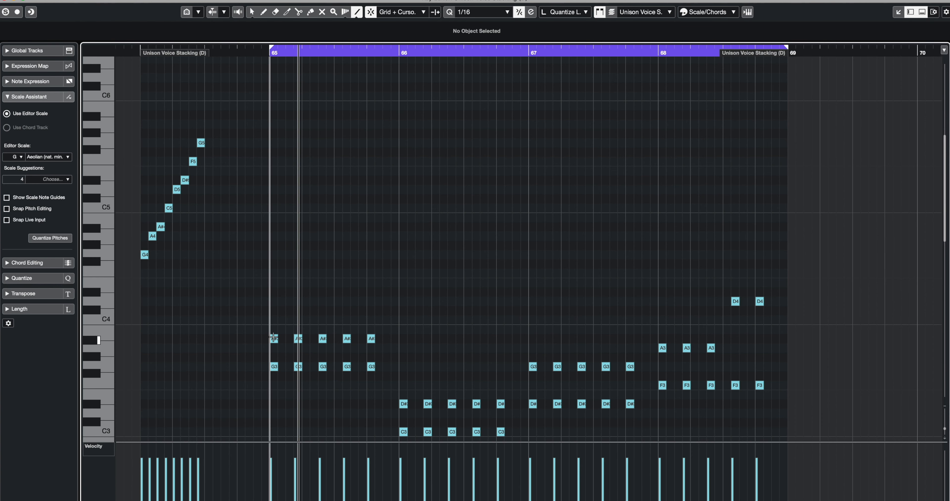
pyautogui.click(274, 301)
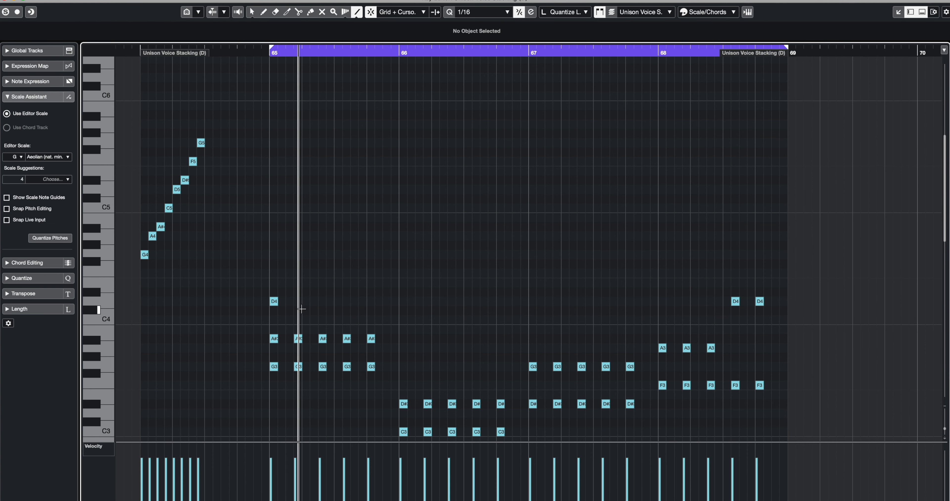
pyautogui.press('space')
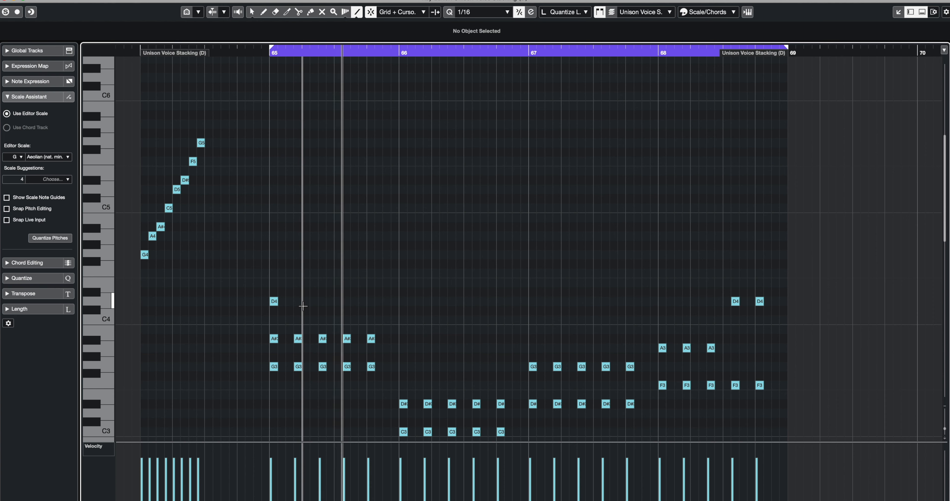
pyautogui.press('space')
pyautogui.press('super+z')
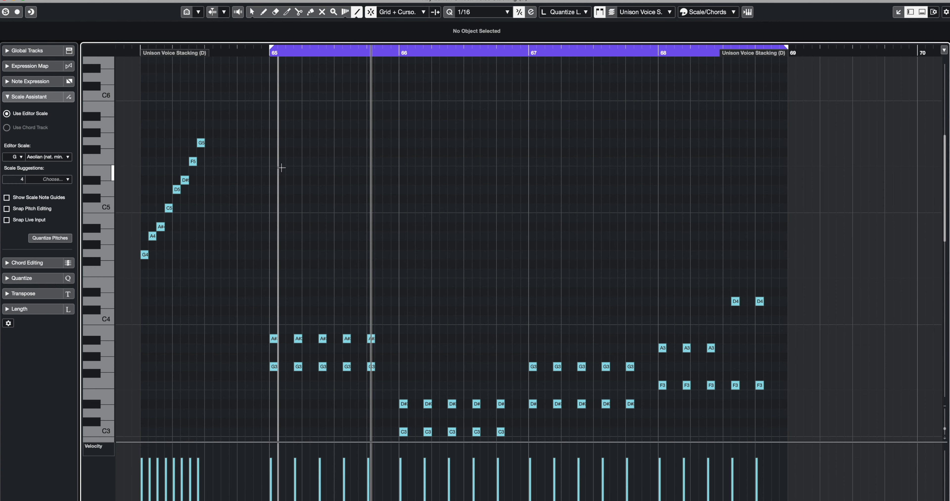
# - Add four evenly spaced D5 sixteenth notes between the chord hits in bar 65, and play the loop
pyautogui.click(290, 189)
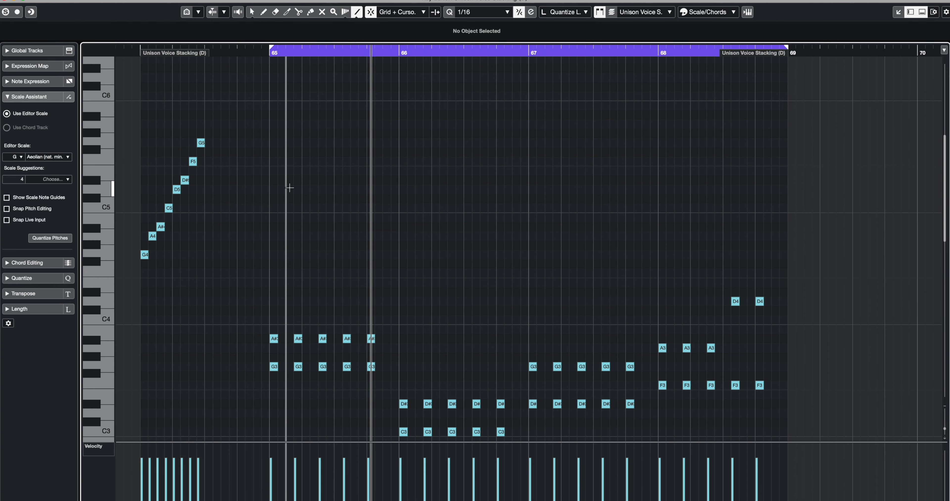
pyautogui.click(322, 189)
pyautogui.click(354, 189)
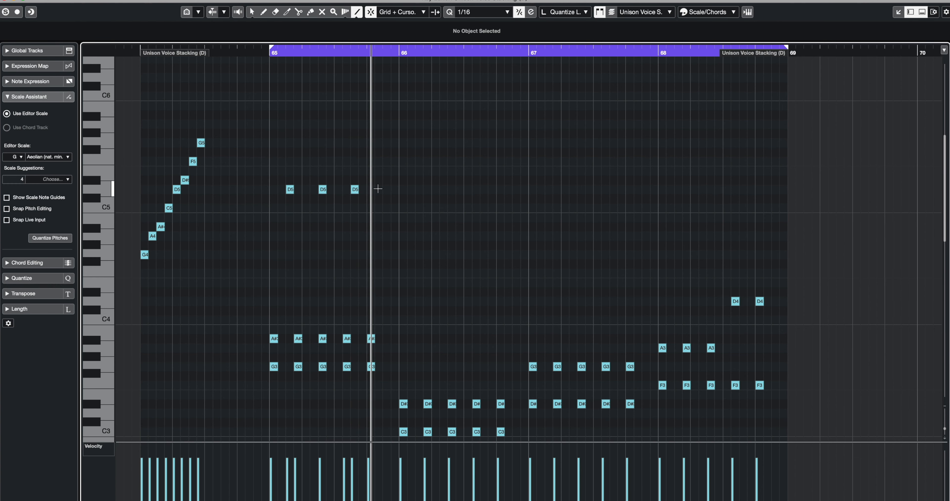
pyautogui.click(387, 189)
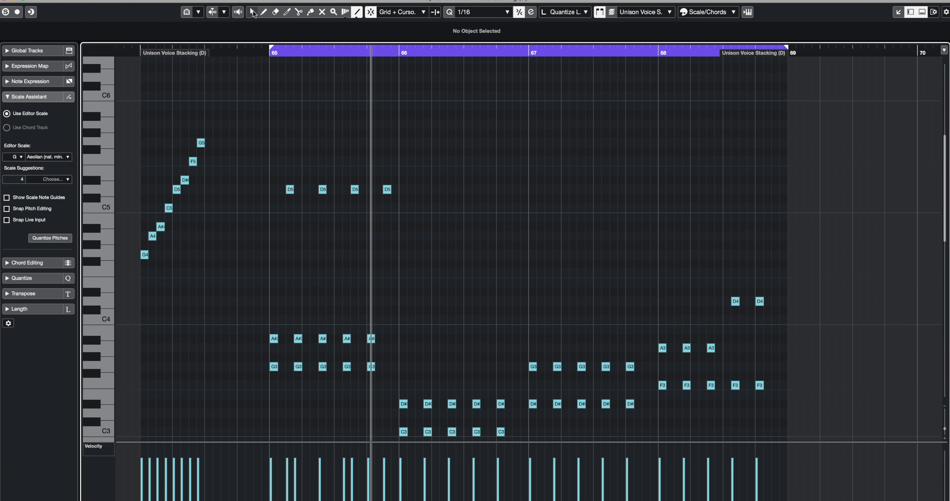
pyautogui.click(254, 12)
pyautogui.press('space')
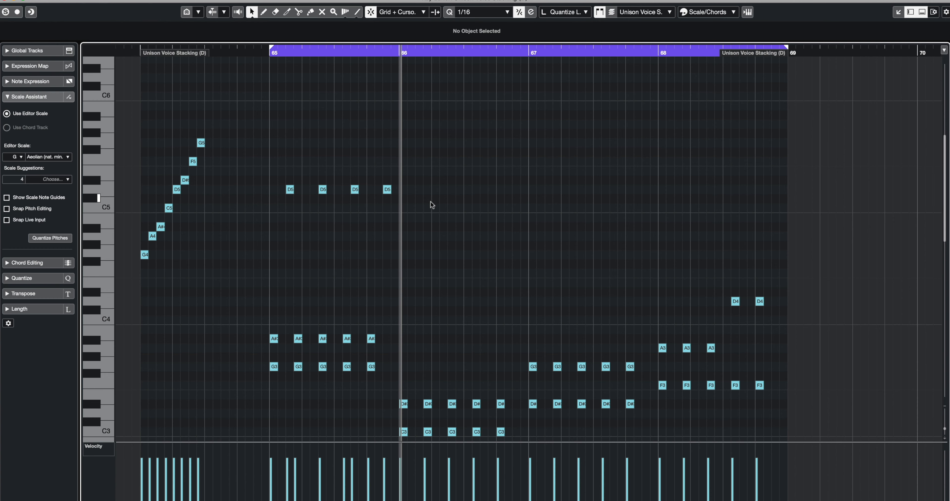
# - Transpose all notes down one octave, and play the loop from the start of bar 65
pyautogui.press('super+a')
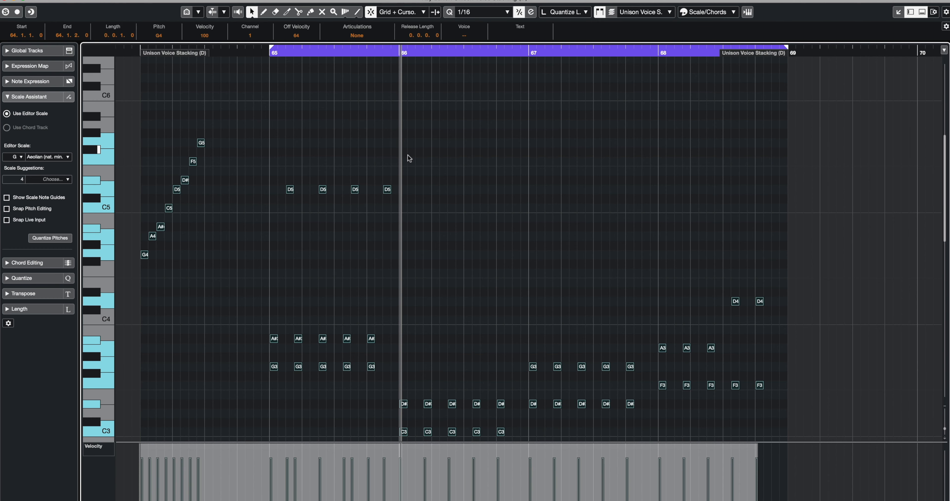
pyautogui.hotkey('shift', 'Down')
pyautogui.click(418, 220)
pyautogui.press('KP_1')
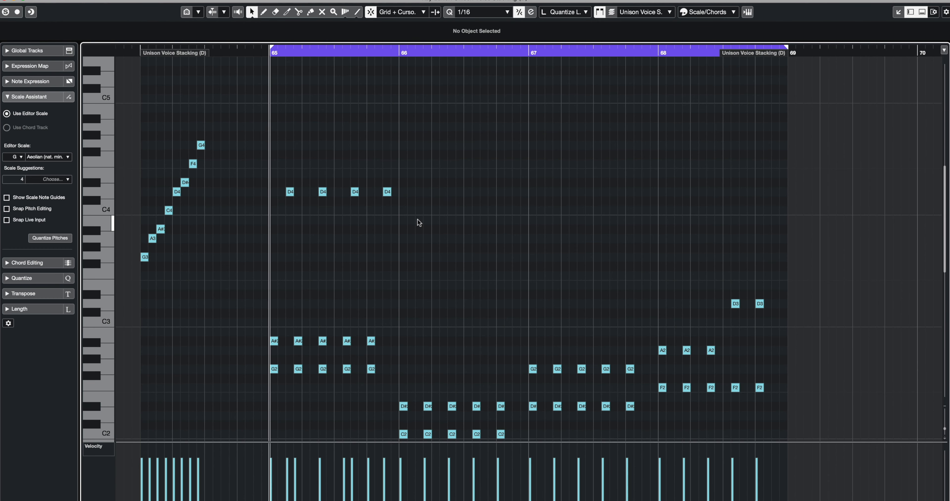
pyautogui.press('space')
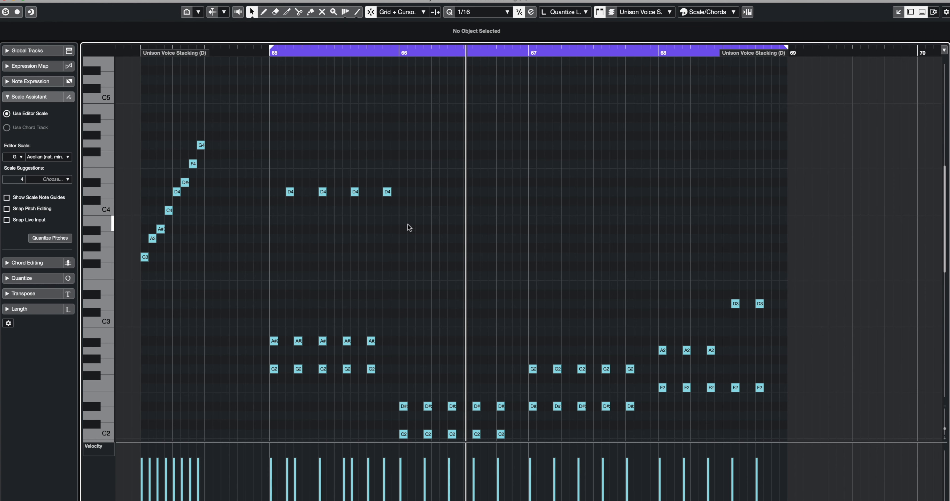
# - Copy the four upper melody notes of bar 65 into bar 66 at G3, and play the loop
pyautogui.scroll(-2, 491, 419)
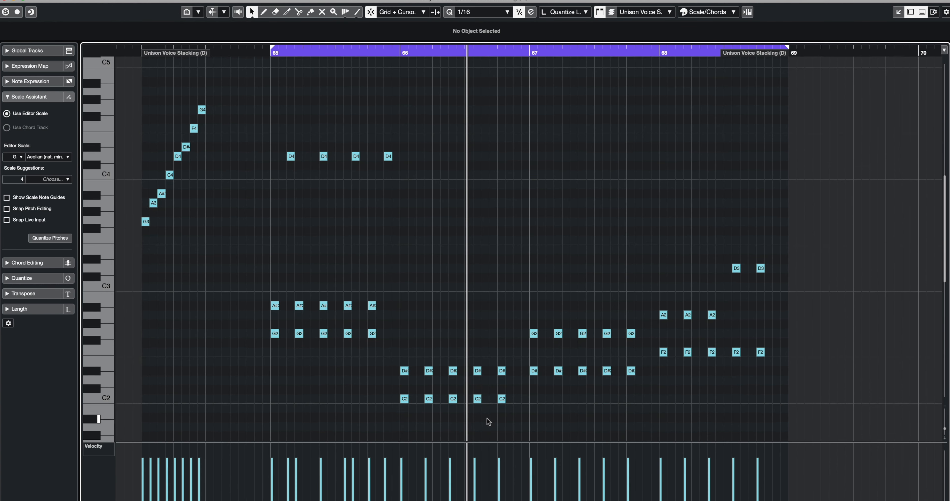
pyautogui.doubleClick(405, 333)
pyautogui.press('super+z')
pyautogui.moveTo(425, 99); pyautogui.dragTo(421, 226)
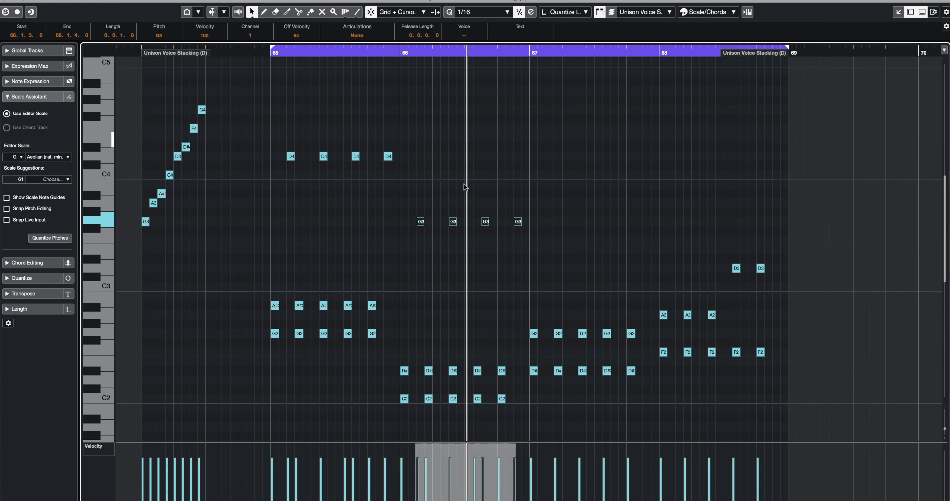
pyautogui.press('space')
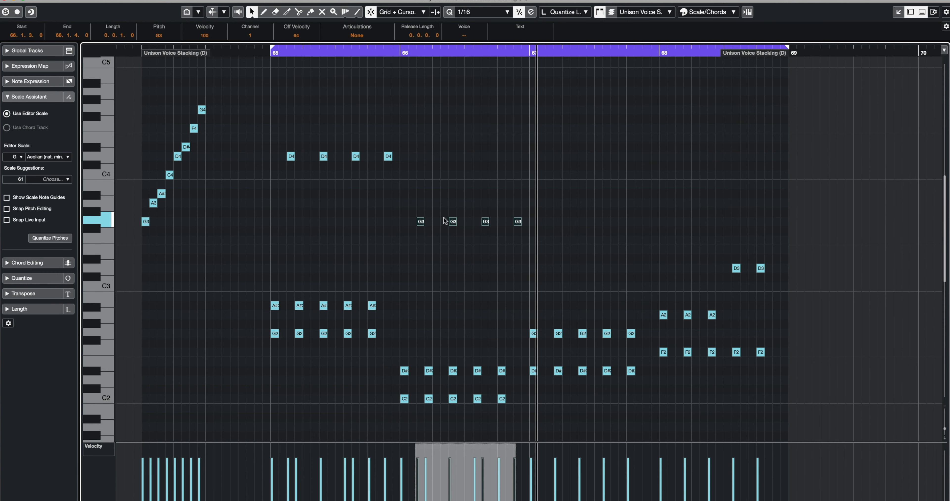
pyautogui.press('space')
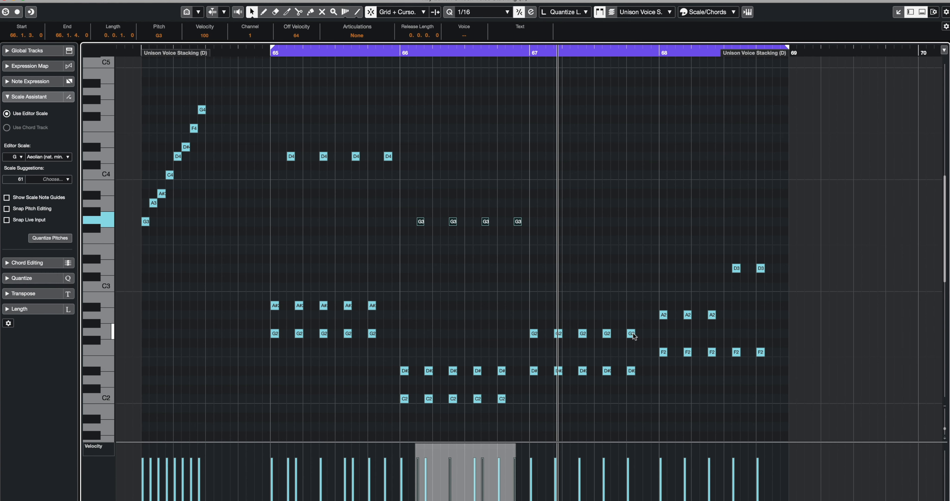
# - Copy the four G3 melody notes of bar 66 into bar 67 at A#3, and play the loop
pyautogui.moveTo(419, 221); pyautogui.dragTo(550, 196)
pyautogui.scroll(-1, 566, 324)
pyautogui.press('space')
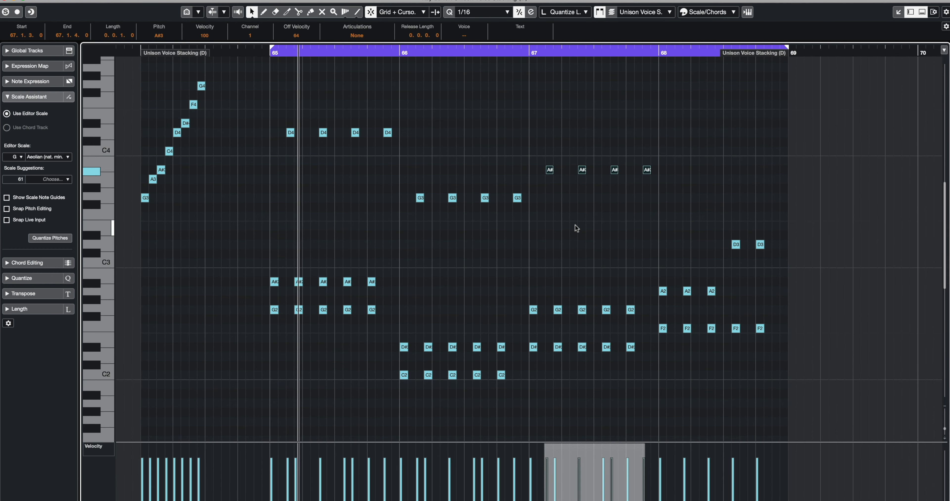
pyautogui.scroll(1, 576, 227)
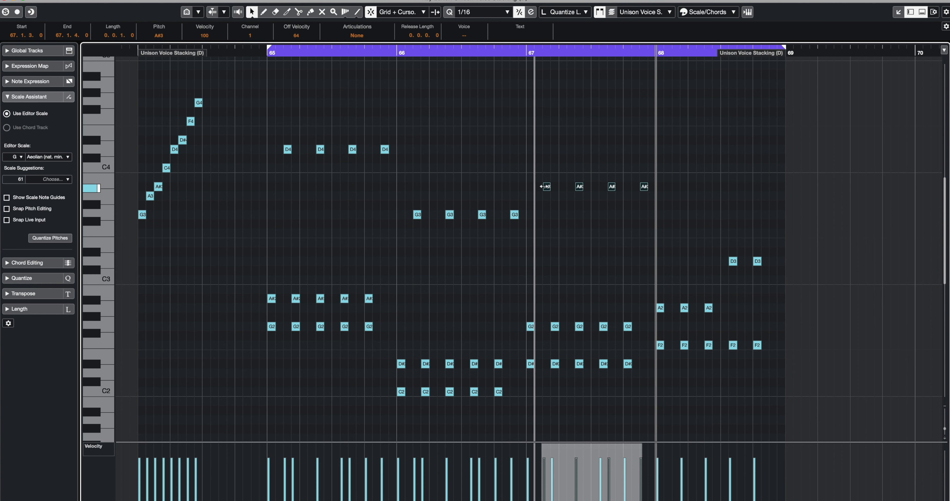
# - Copy the four melody notes of bar 67 into bar 68 at D4, and lower the last two to A3
pyautogui.moveTo(548, 188); pyautogui.dragTo(669, 150)
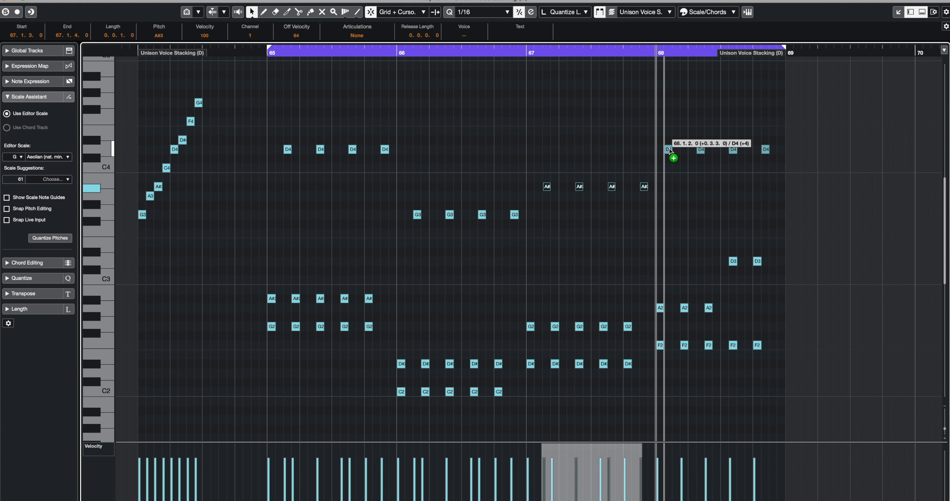
pyautogui.moveTo(669, 150); pyautogui.dragTo(677, 150)
pyautogui.scroll(-3, 733, 264)
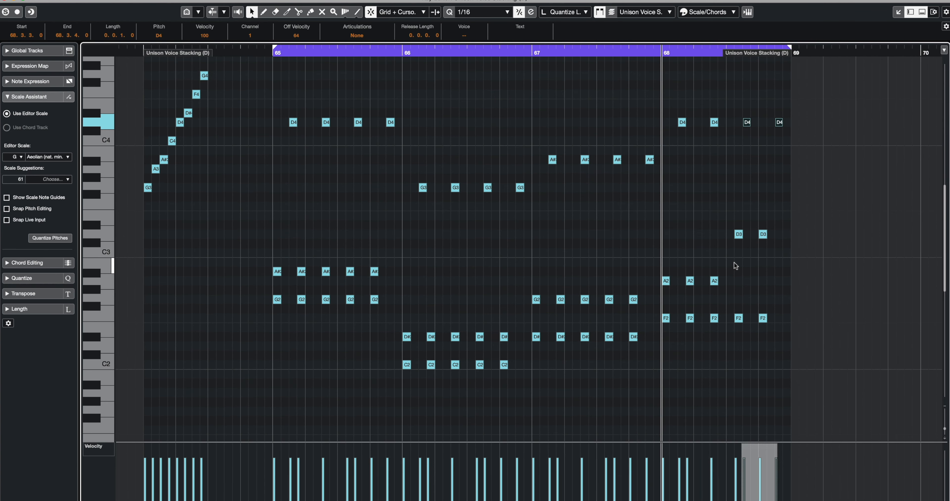
pyautogui.press('Down')
pyautogui.press('Down')
pyautogui.press('Down')
pyautogui.press('Down')
pyautogui.press('Down')
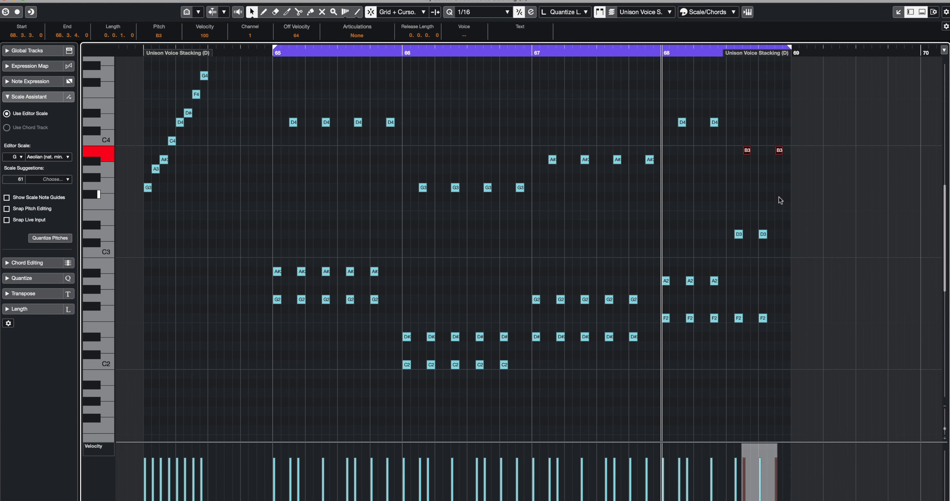
# - Check the chord notes of bar 68 against the melody notes above them, and play the loop
pyautogui.moveTo(733, 283); pyautogui.dragTo(657, 279)
pyautogui.moveTo(657, 261); pyautogui.dragTo(714, 300)
pyautogui.moveTo(725, 230); pyautogui.dragTo(783, 245)
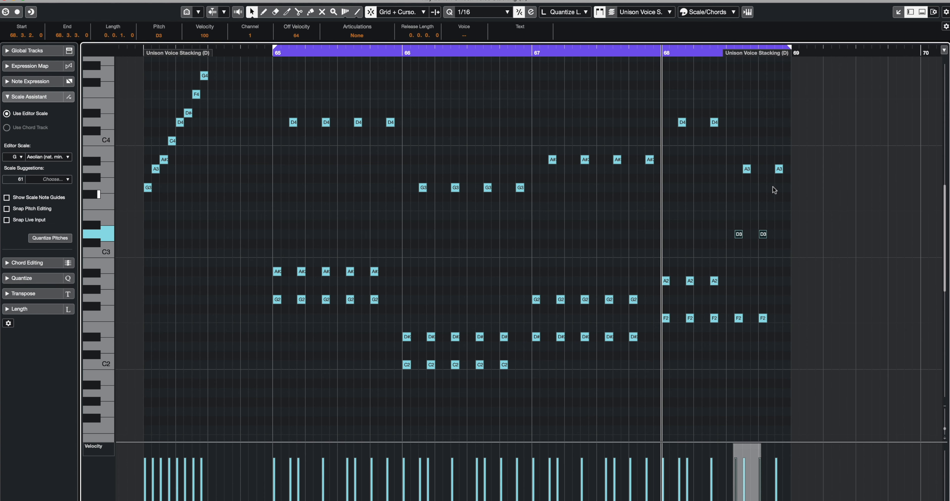
pyautogui.click(773, 185)
pyautogui.press('space')
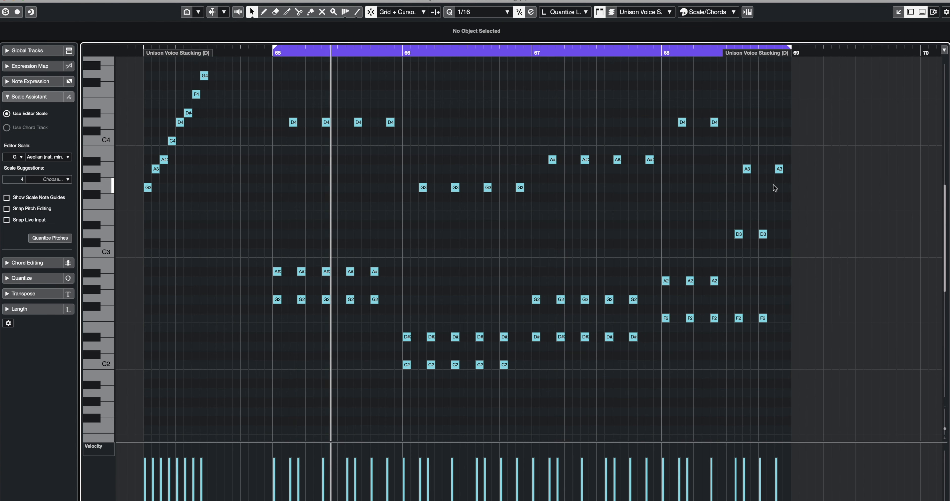
pyautogui.press('space')
# - Lower the first two melody notes in bar 68 from D4 to C4
pyautogui.moveTo(782, 94); pyautogui.dragTo(678, 134)
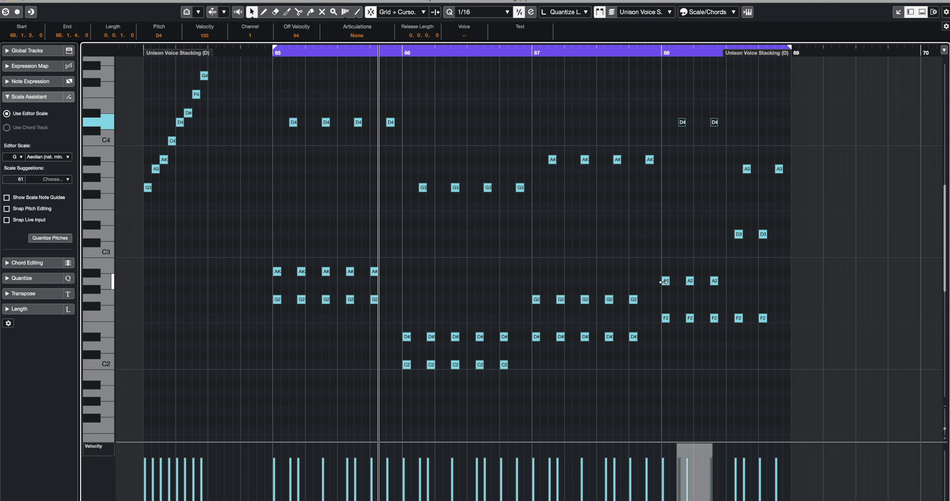
pyautogui.moveTo(661, 259); pyautogui.dragTo(759, 323)
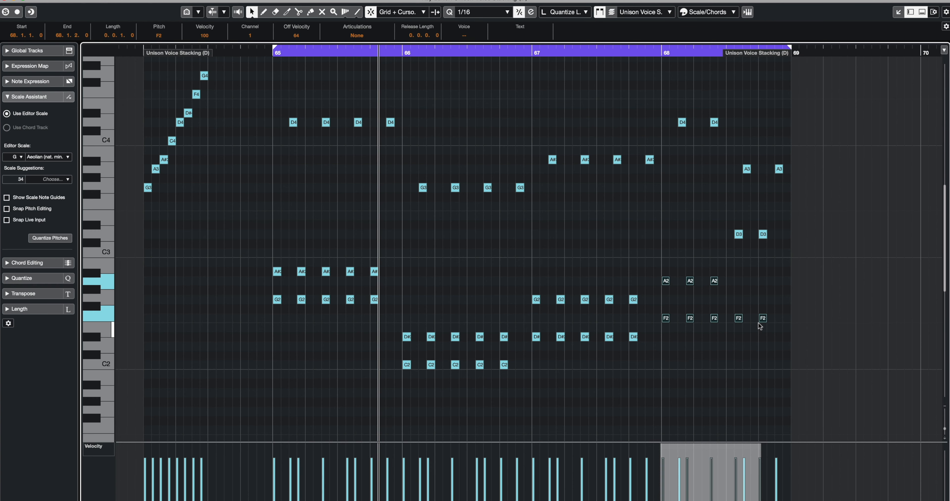
pyautogui.click(707, 328)
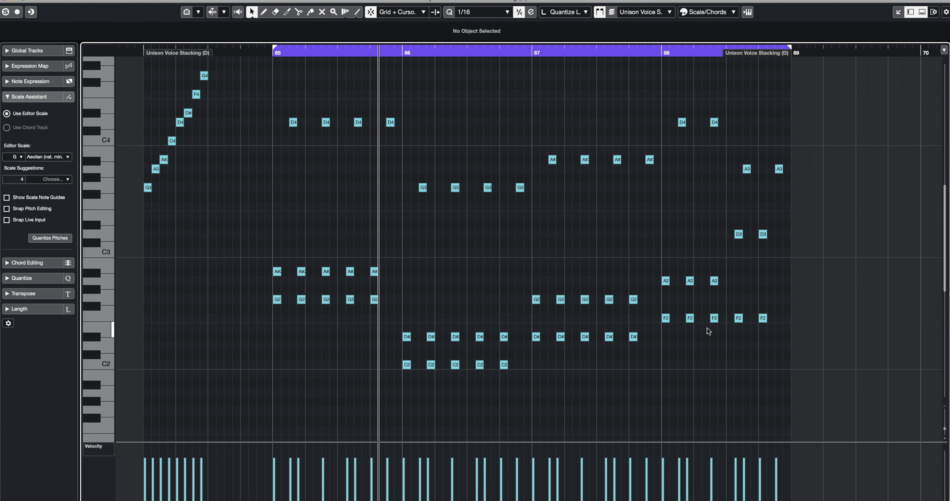
pyautogui.moveTo(745, 105); pyautogui.dragTo(689, 142)
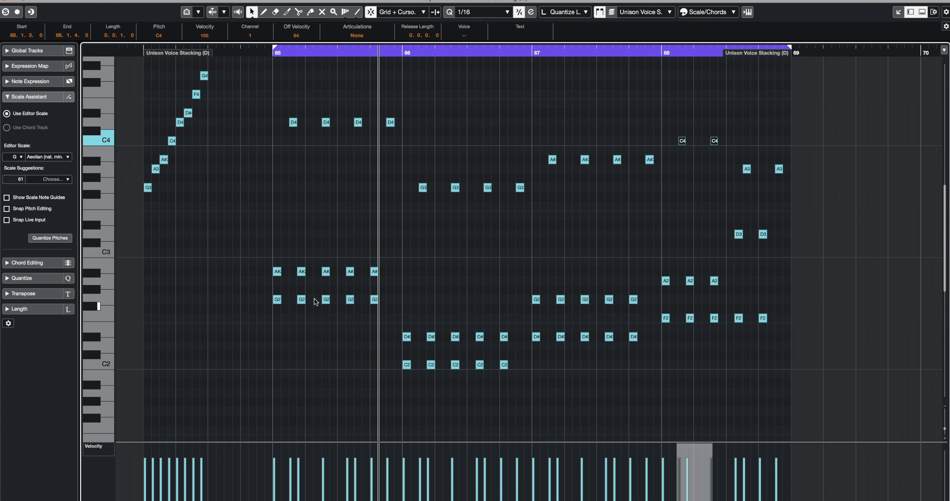
# - Compare the lower and upper chord notes with the melody notes above them in bars 65 and 68
pyautogui.moveTo(253, 290); pyautogui.dragTo(387, 307)
pyautogui.moveTo(391, 266); pyautogui.dragTo(255, 280)
pyautogui.moveTo(264, 104); pyautogui.dragTo(423, 132)
pyautogui.moveTo(718, 306); pyautogui.dragTo(674, 329)
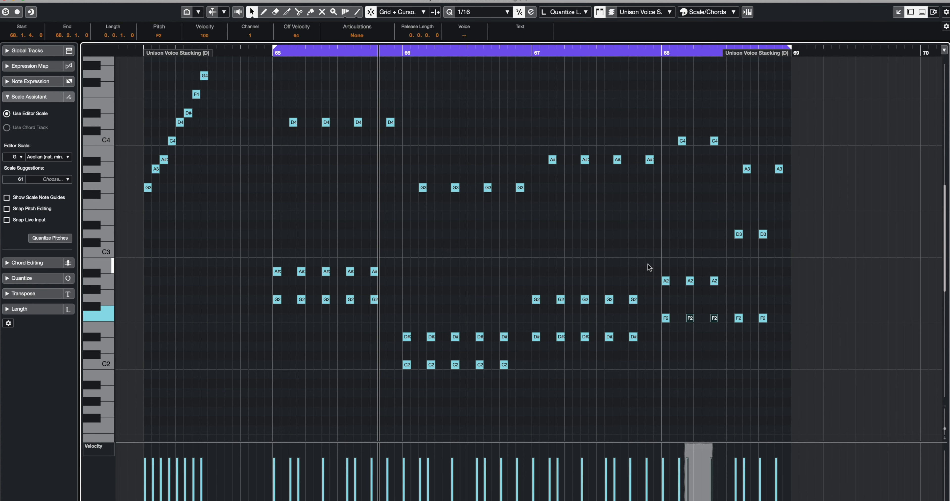
pyautogui.moveTo(649, 268); pyautogui.dragTo(727, 292)
pyautogui.moveTo(393, 294); pyautogui.dragTo(261, 313)
pyautogui.moveTo(261, 267); pyautogui.dragTo(449, 285)
pyautogui.click(600, 111)
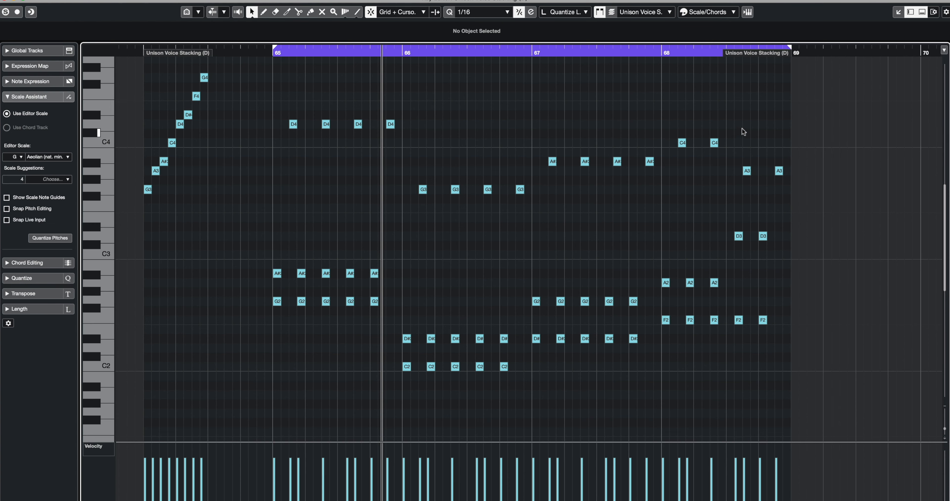
pyautogui.moveTo(729, 159); pyautogui.dragTo(811, 263)
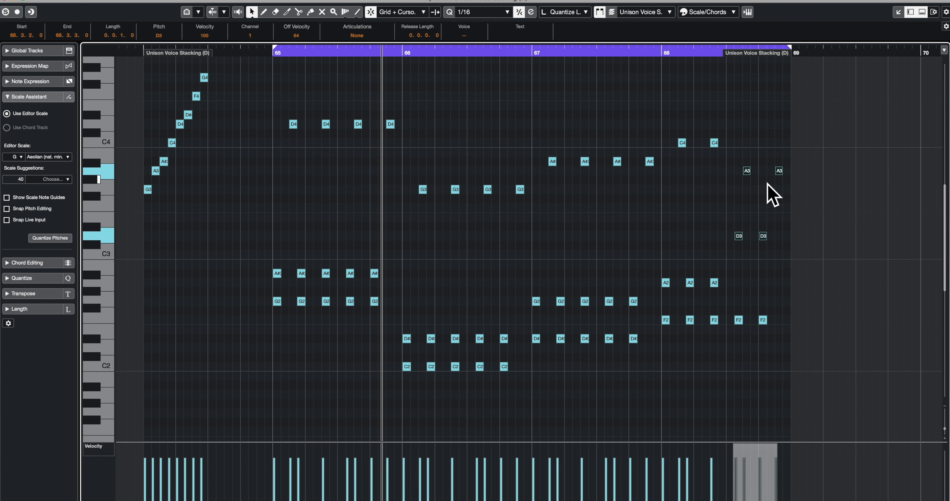
pyautogui.click(764, 199)
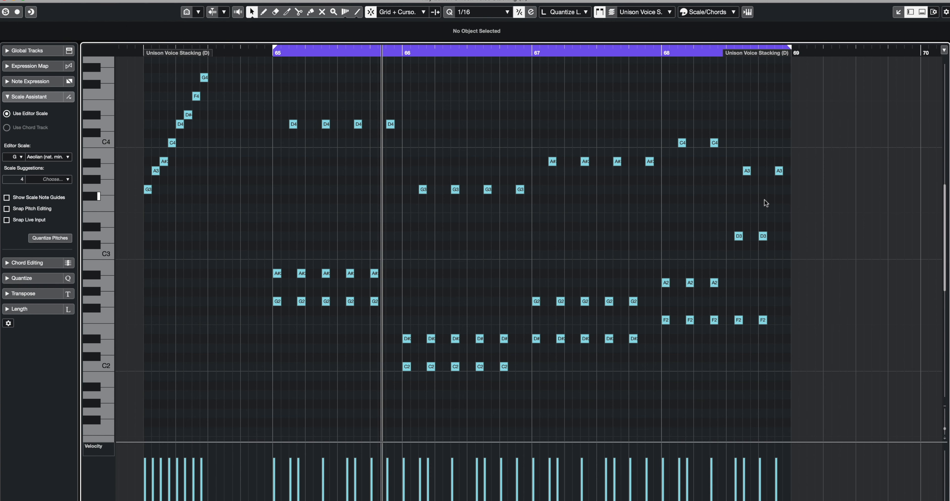
pyautogui.click(747, 171)
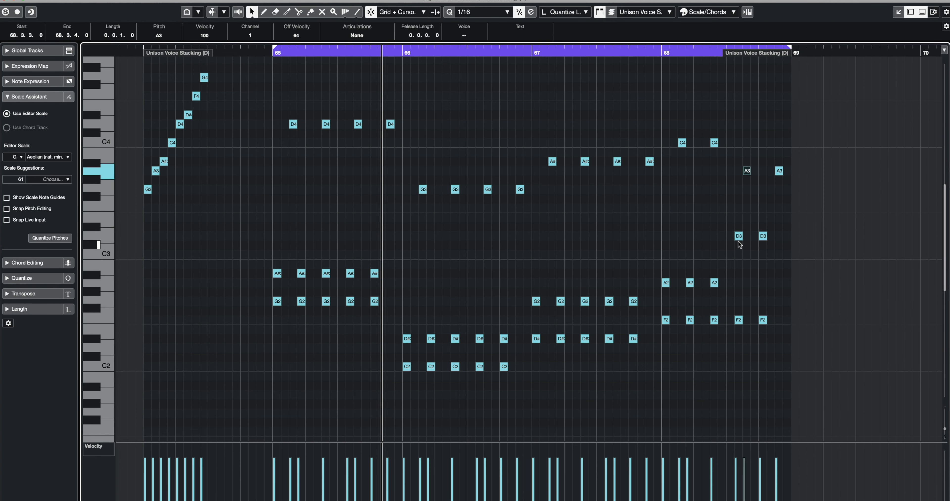
pyautogui.click(755, 127)
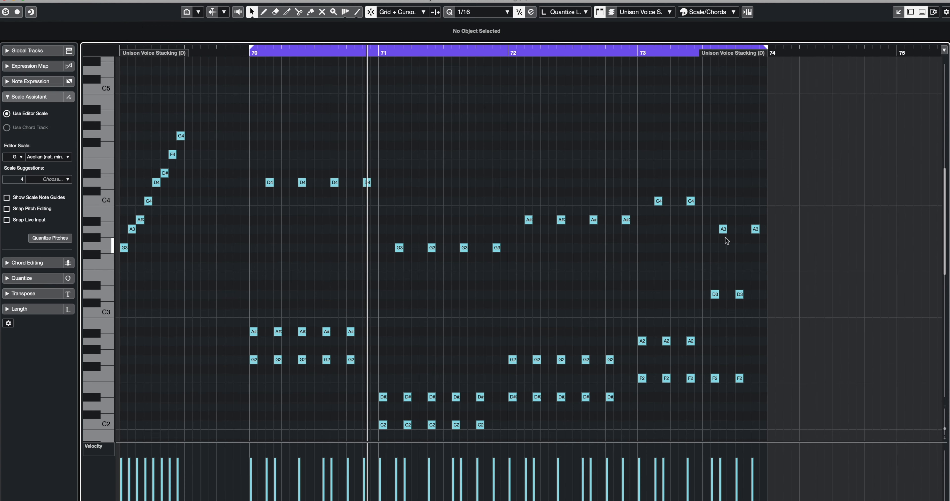
# - Transpose the melody notes in bars 70 to 73 up an octave, and duplicate the chords' upper notes one octave higher
pyautogui.moveTo(251, 158); pyautogui.dragTo(777, 269)
pyautogui.hotkey('shift', 'Up')
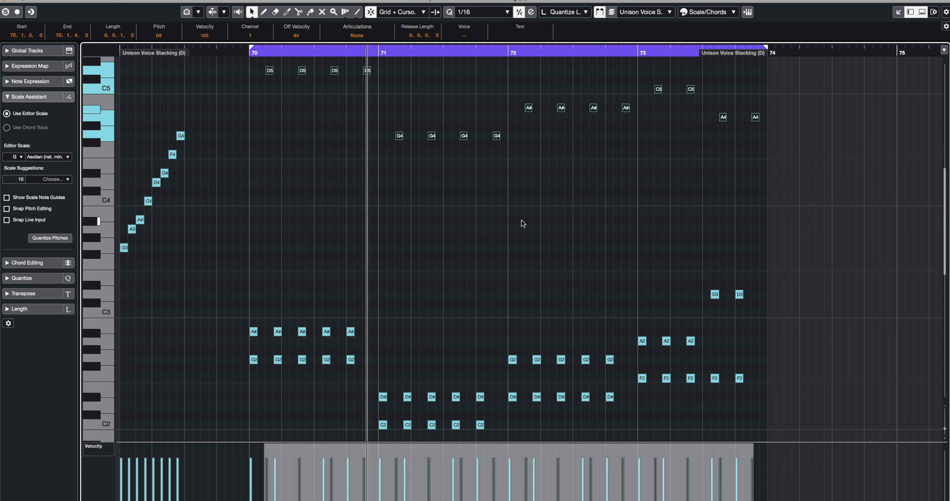
pyautogui.moveTo(400, 327); pyautogui.dragTo(244, 337)
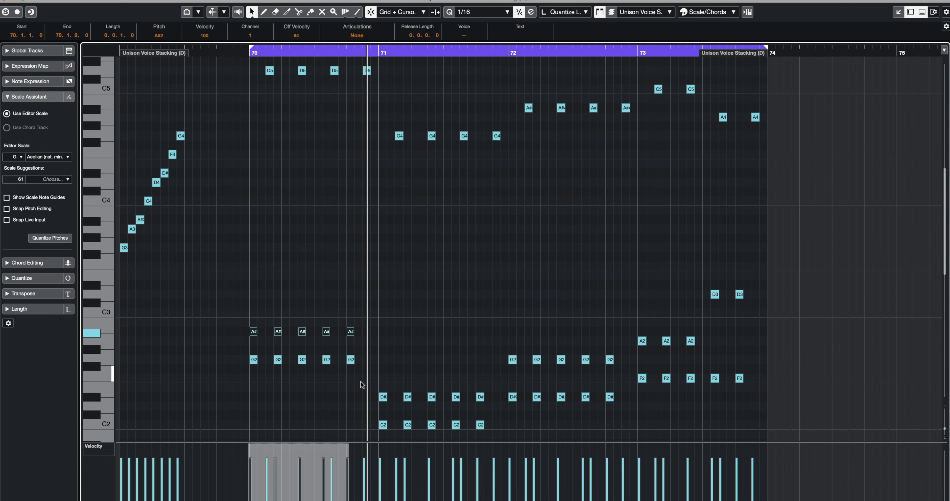
pyautogui.moveTo(366, 384); pyautogui.dragTo(487, 415)
pyautogui.moveTo(505, 373); pyautogui.dragTo(719, 354)
pyautogui.moveTo(695, 278); pyautogui.dragTo(759, 317)
pyautogui.moveTo(254, 333); pyautogui.dragTo(248, 226)
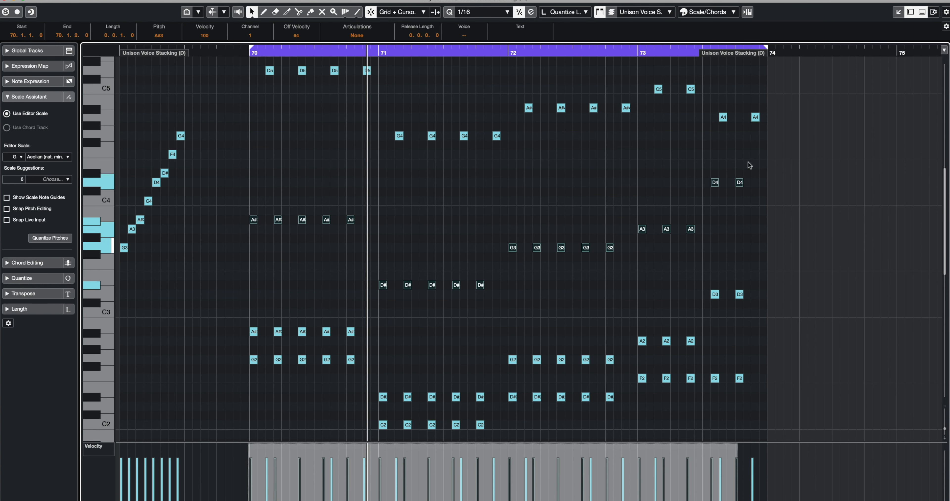
# - Delete the offbeat melody notes above the chords in bars 70 to 73
pyautogui.moveTo(774, 73); pyautogui.dragTo(270, 63)
pyautogui.press('Delete')
pyautogui.press('Delete')
# - Examine the low, middle and octave-doubled voices of the chords across bars 70 to 73, and play the loop
pyautogui.moveTo(221, 343); pyautogui.dragTo(383, 358)
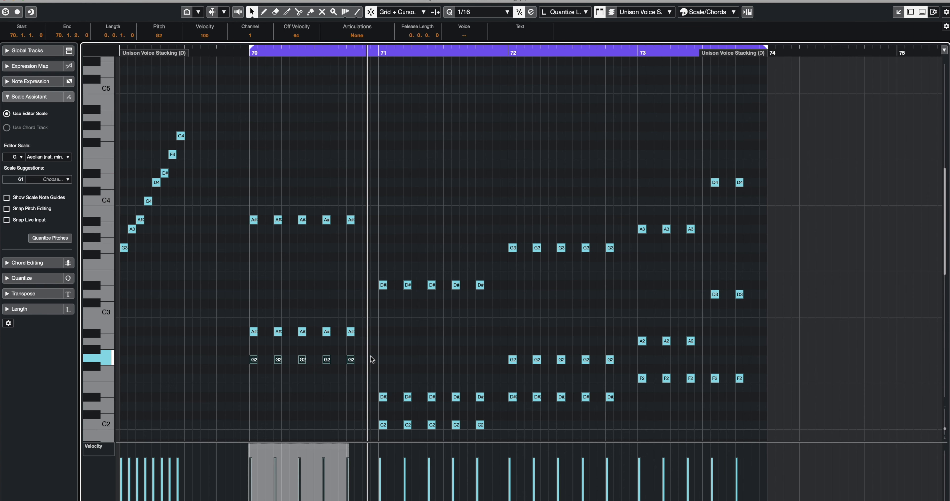
pyautogui.moveTo(347, 323); pyautogui.dragTo(234, 348)
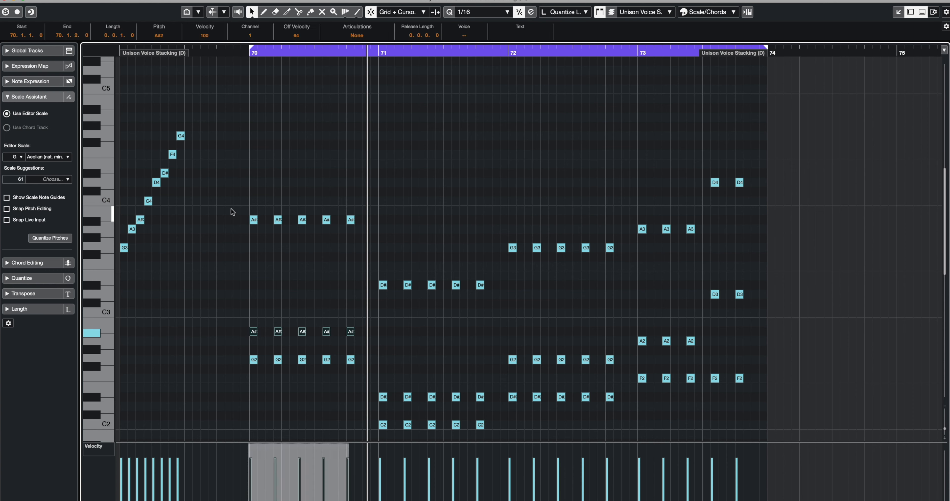
pyautogui.moveTo(232, 212); pyautogui.dragTo(391, 246)
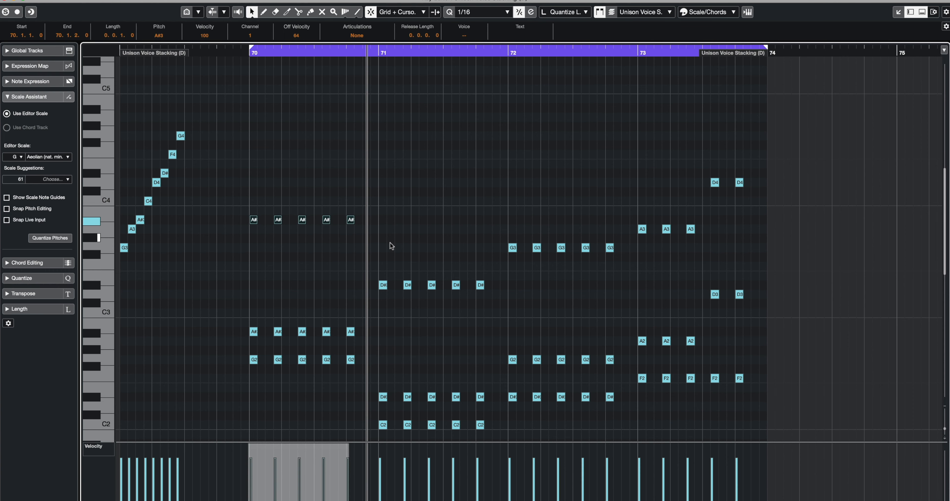
pyautogui.moveTo(382, 383); pyautogui.dragTo(486, 411)
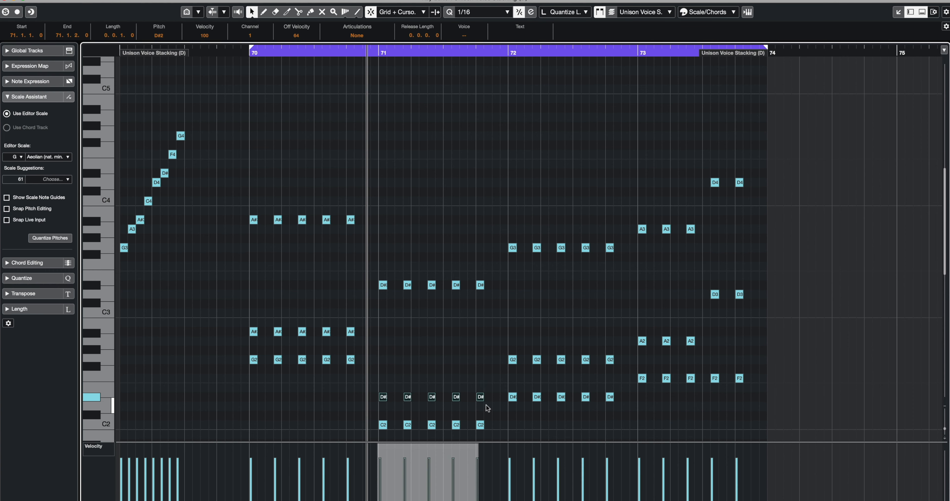
pyautogui.moveTo(512, 272); pyautogui.dragTo(369, 297)
pyautogui.moveTo(498, 231); pyautogui.dragTo(696, 238)
pyautogui.moveTo(695, 159); pyautogui.dragTo(752, 193)
pyautogui.press('space')
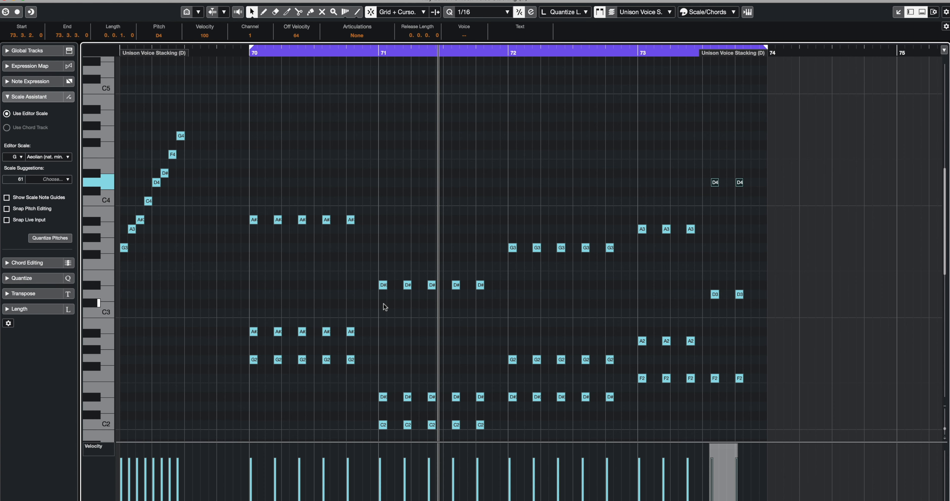
# - Raise the first two top notes in bar 70 to C4, lower the last one to A3, and play the loop
pyautogui.moveTo(236, 202); pyautogui.dragTo(279, 233)
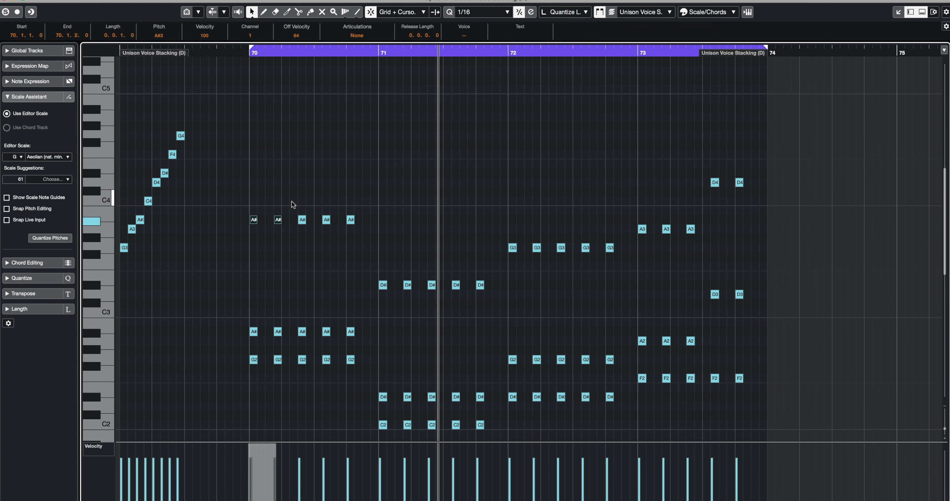
pyautogui.moveTo(292, 202); pyautogui.dragTo(333, 240)
pyautogui.moveTo(242, 185); pyautogui.dragTo(288, 235)
pyautogui.press('Up')
pyautogui.press('Up')
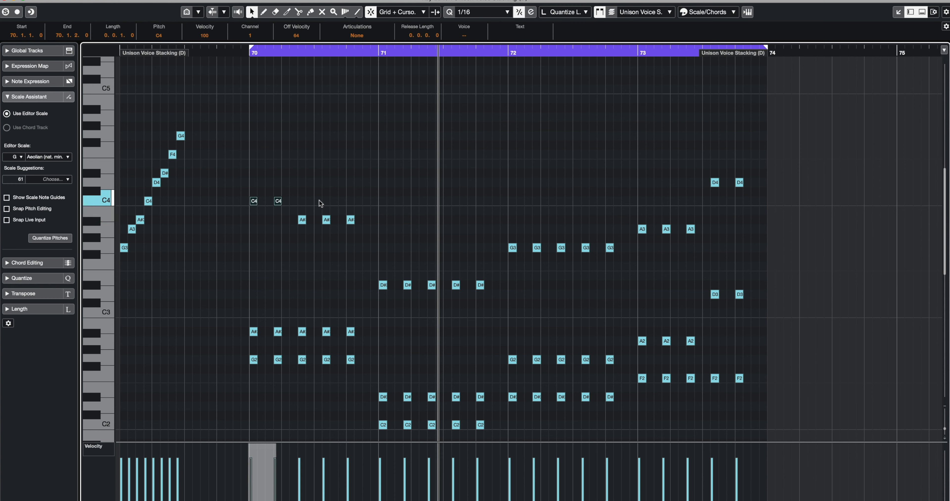
pyautogui.moveTo(301, 204); pyautogui.dragTo(356, 225)
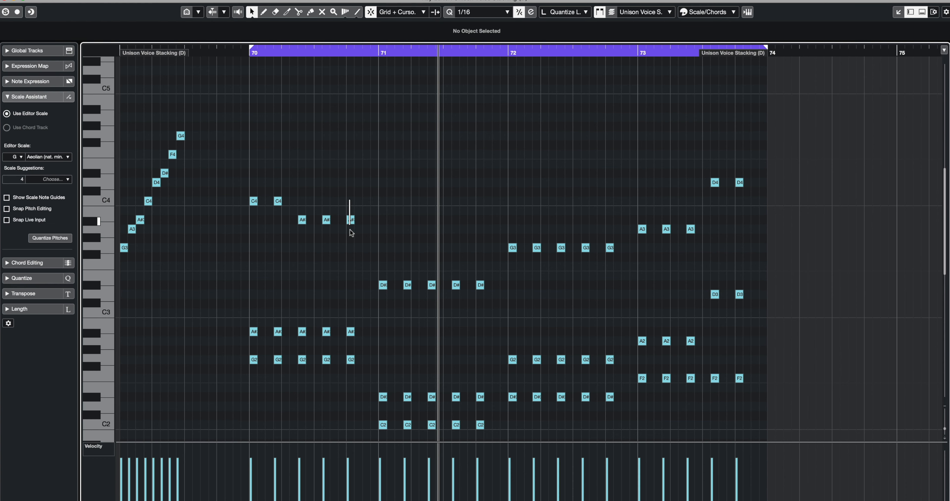
pyautogui.press('Down')
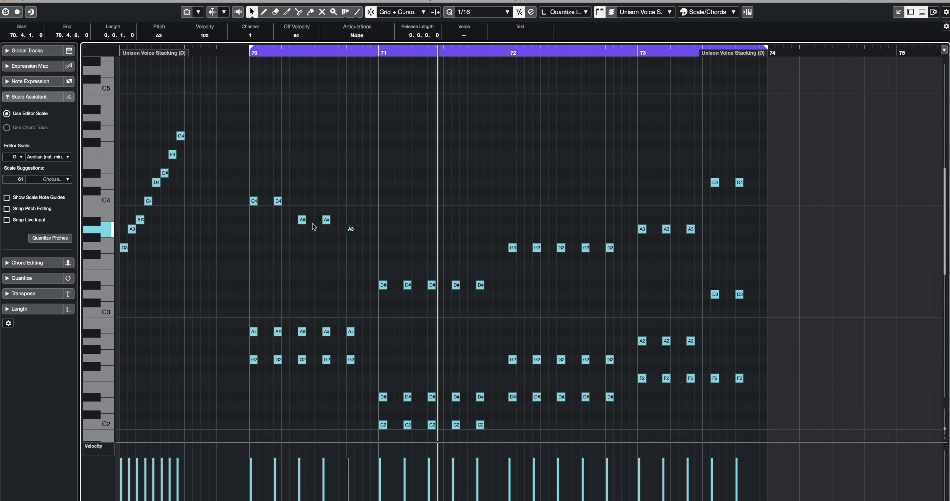
pyautogui.moveTo(337, 214); pyautogui.dragTo(286, 226)
pyautogui.click(326, 200)
pyautogui.press('space')
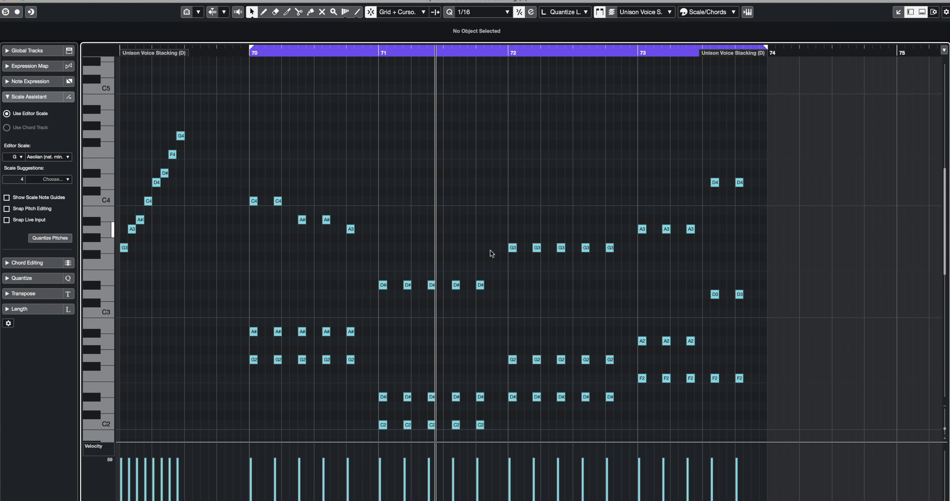
# - Duplicate the Unison Voice Stacking (D) part to bar 74, set the loop around the copy, and open it in the Key Editor
pyautogui.scroll(-3, 782, 142)
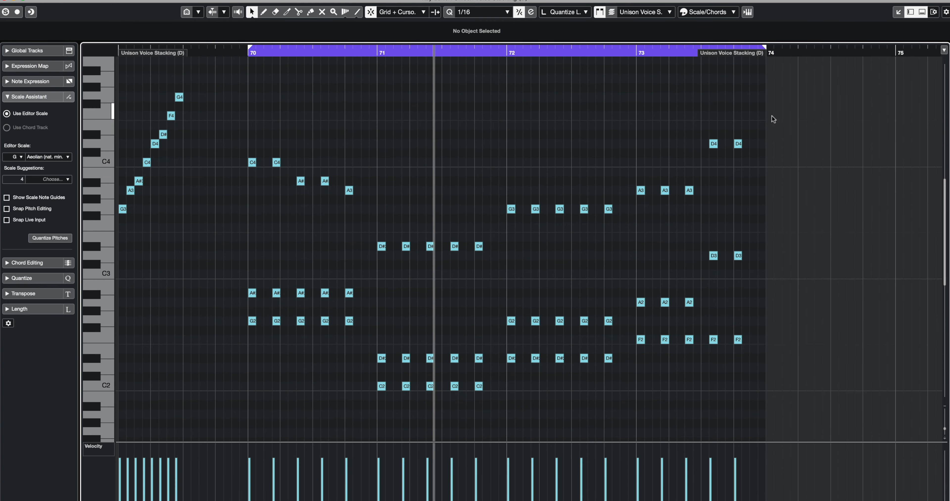
pyautogui.press('Return')
pyautogui.press('super+d')
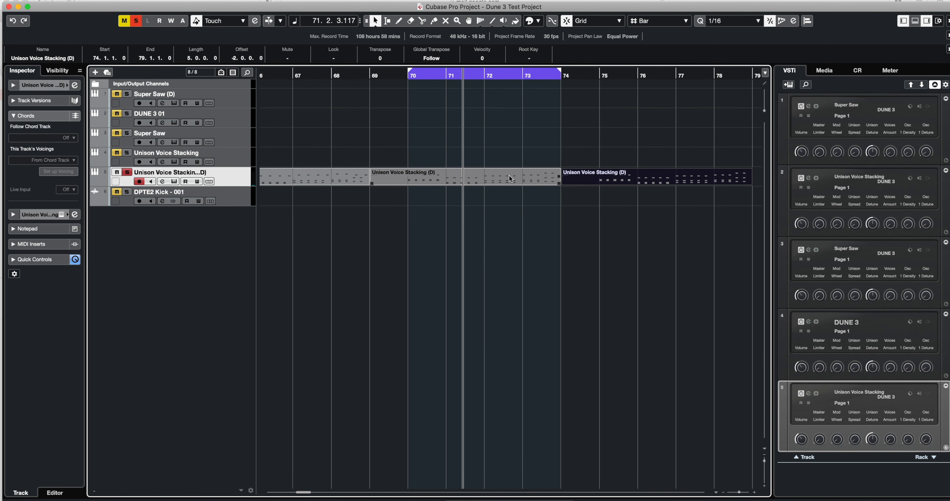
pyautogui.press('p')
pyautogui.doubleClick(594, 177)
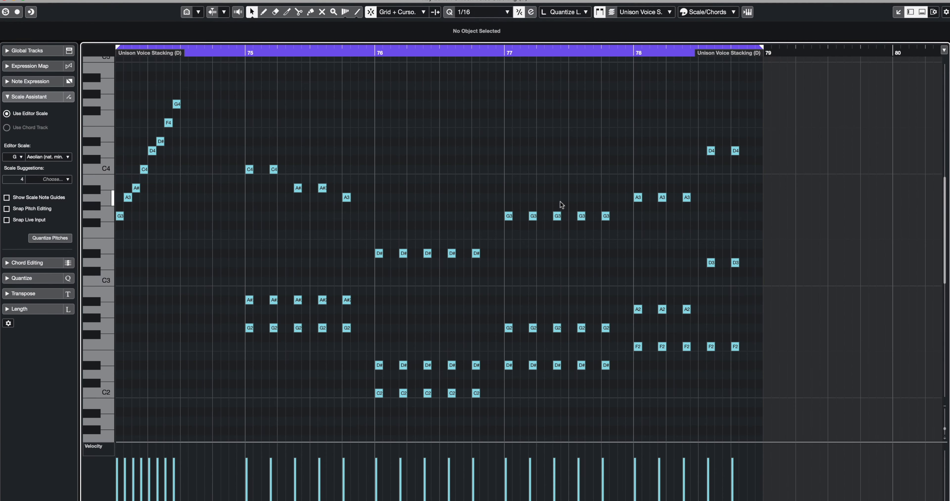
# - Clear the unneeded chords after bar 75 and set all five top notes in bar 75 to A#3
pyautogui.moveTo(779, 116); pyautogui.dragTo(375, 426)
pyautogui.press('Delete')
pyautogui.moveTo(371, 159); pyautogui.dragTo(277, 197)
pyautogui.moveTo(295, 153); pyautogui.dragTo(226, 177)
pyautogui.press('Down')
pyautogui.press('Down')
pyautogui.moveTo(365, 187); pyautogui.dragTo(355, 205)
pyautogui.click(348, 198)
pyautogui.press('Up')
# - Repeat the bar 75 chords in bar 76, and fill bars 77 and 78 with the C2, D#2 and D#3 chords
pyautogui.moveTo(371, 162); pyautogui.dragTo(240, 338)
pyautogui.moveTo(250, 329); pyautogui.dragTo(380, 330)
pyautogui.click(462, 205)
pyautogui.moveTo(521, 187); pyautogui.dragTo(510, 394)
pyautogui.click(251, 329)
pyautogui.moveTo(489, 242); pyautogui.dragTo(828, 268)
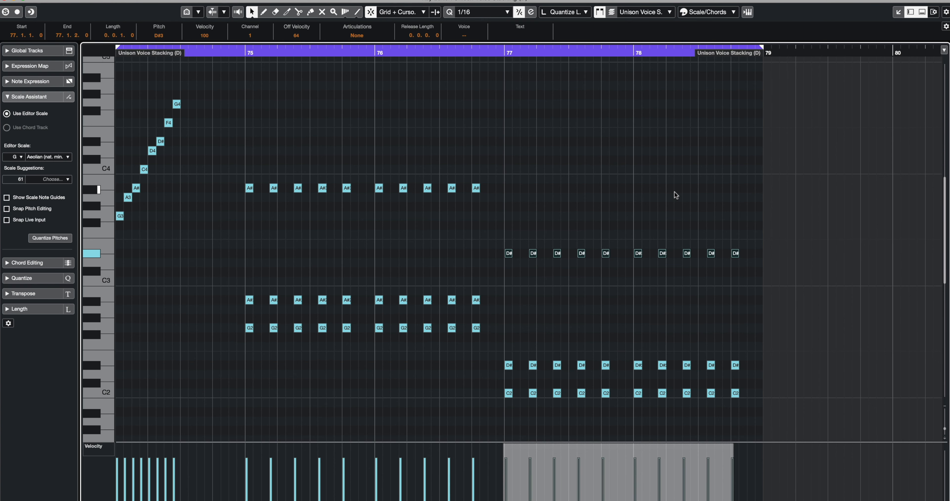
# - Move the loop start to bar 75 and play the loop from there
pyautogui.click(613, 198)
pyautogui.press('space')
pyautogui.keyDown('super'); pyautogui.click(245, 56); pyautogui.keyUp('super')
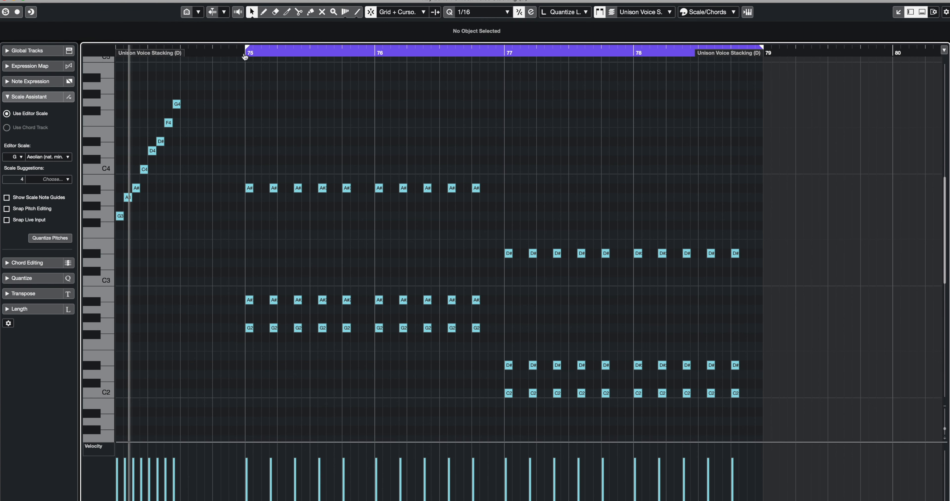
pyautogui.press('KP_1')
pyautogui.press('space')
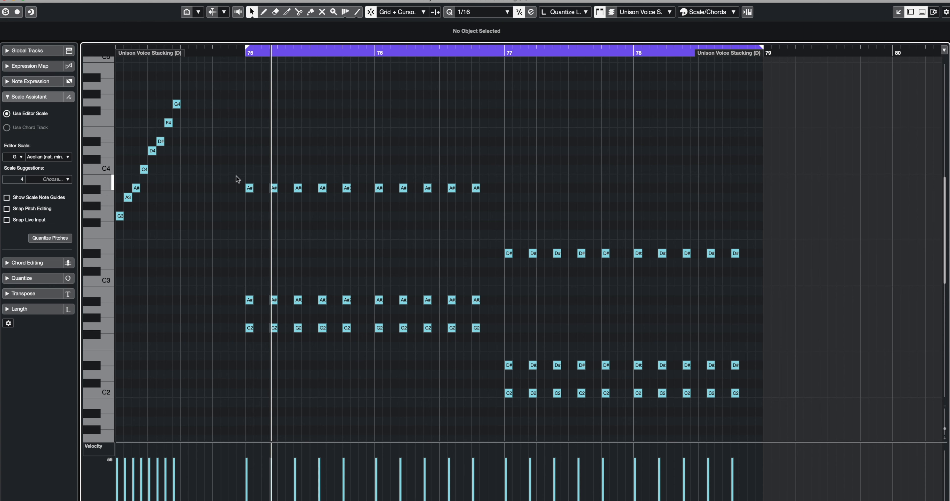
# - Lower the third and fourth top notes in bar 75 to A3, keeping the first two at A#3
pyautogui.moveTo(236, 176); pyautogui.dragTo(270, 213)
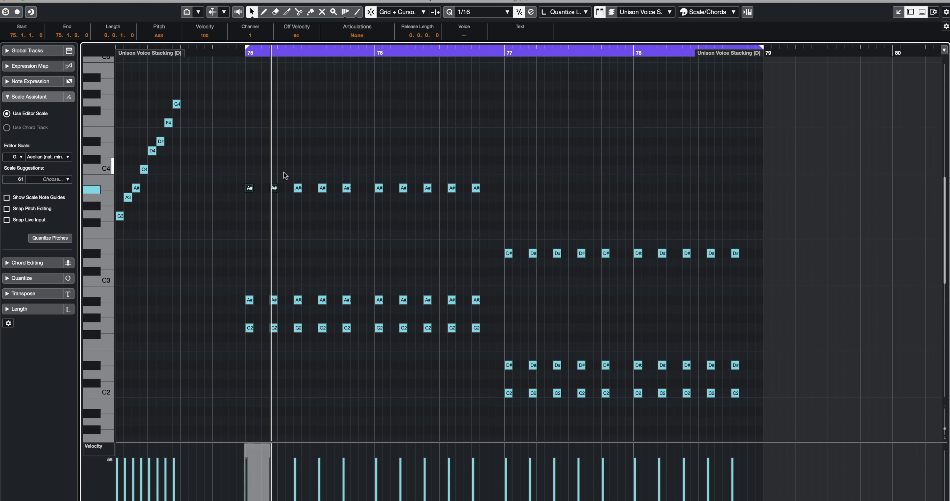
pyautogui.moveTo(286, 175); pyautogui.dragTo(317, 216)
pyautogui.press('Down')
pyautogui.press('Down')
pyautogui.press('Down')
pyautogui.press('Down')
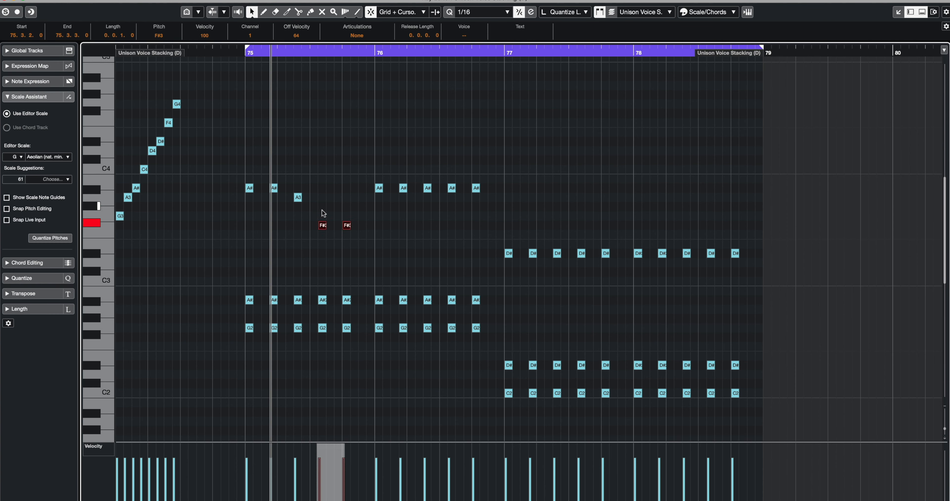
pyautogui.press('Up')
pyautogui.press('Up')
pyautogui.press('Up')
# - Lower the last top note in bar 75 to F3 and all five top notes in bar 76 to G3
pyautogui.moveTo(349, 189); pyautogui.dragTo(338, 218)
pyautogui.press('Down')
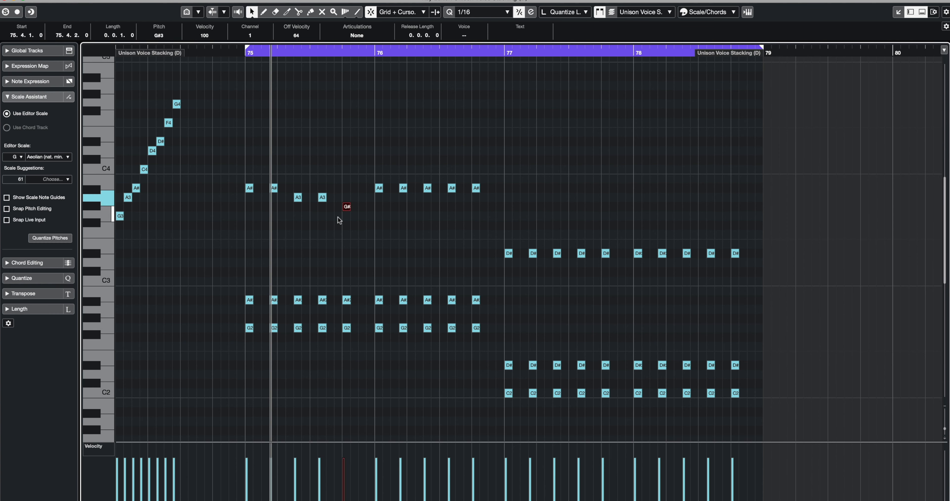
pyautogui.press('Down')
pyautogui.press('Down')
pyautogui.press('Down')
pyautogui.moveTo(355, 157); pyautogui.dragTo(521, 201)
pyautogui.press('Down')
pyautogui.press('Down')
pyautogui.press('Down')
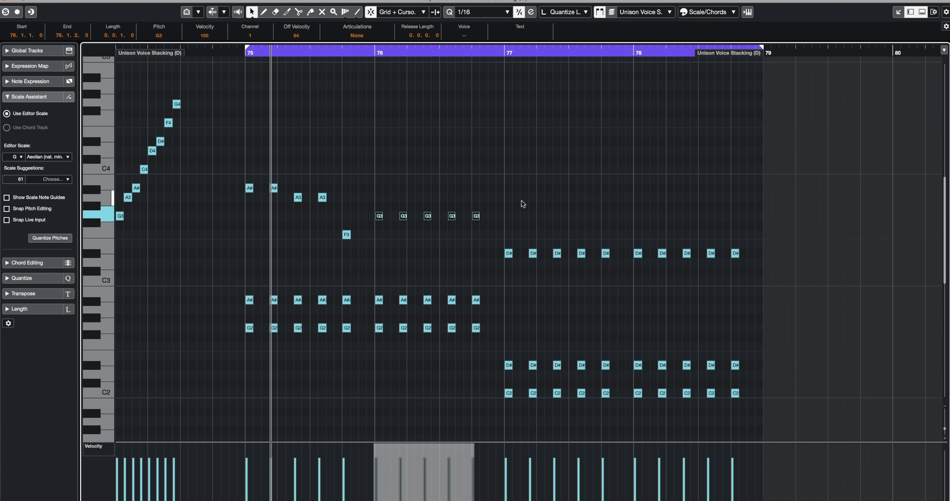
# - Compare the top voice with the lower chord notes in bars 75 and 76, and shorten the loop to those two bars
pyautogui.moveTo(289, 187); pyautogui.dragTo(378, 264)
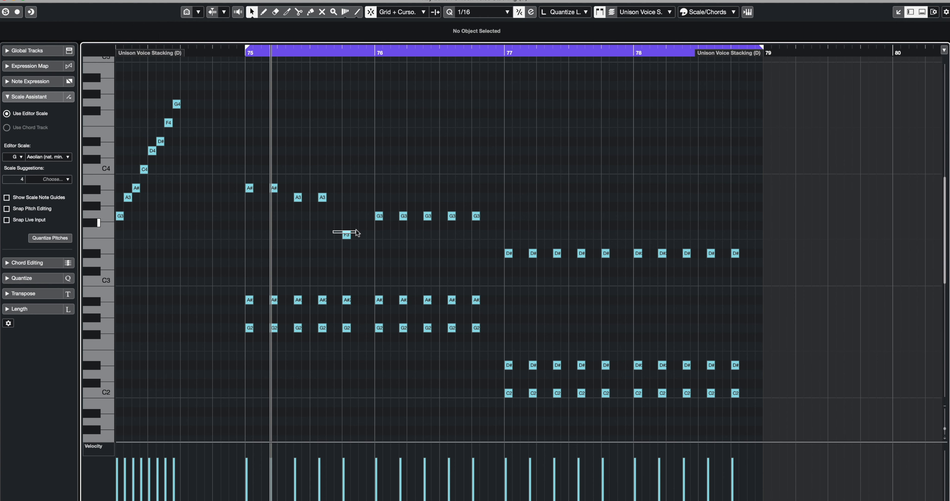
pyautogui.moveTo(365, 205); pyautogui.dragTo(514, 225)
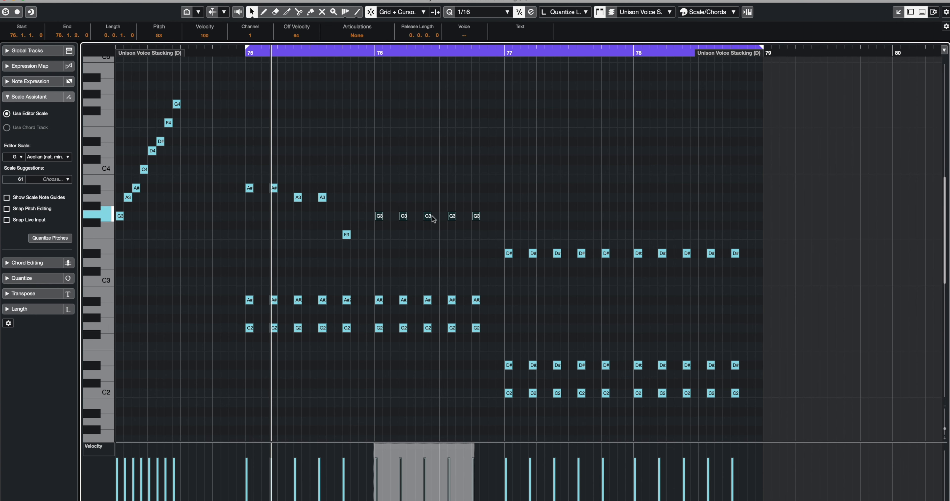
pyautogui.moveTo(372, 322); pyautogui.dragTo(494, 341)
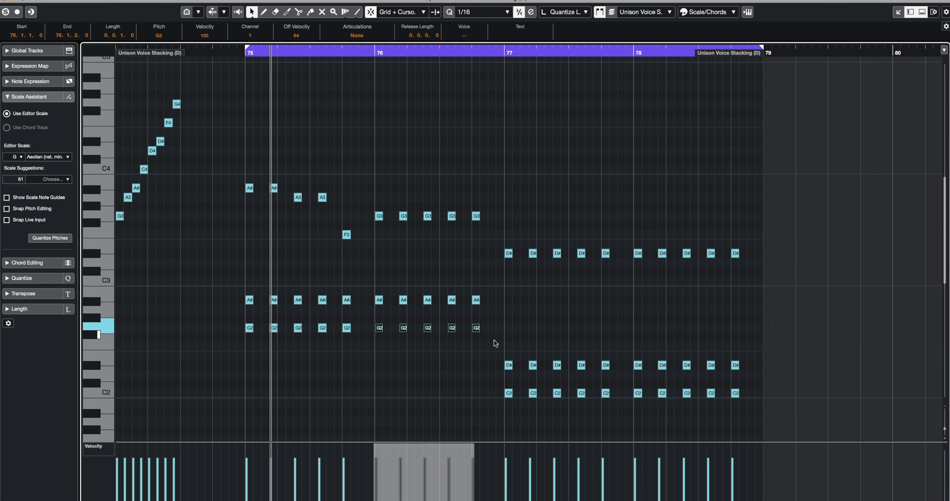
pyautogui.moveTo(492, 200); pyautogui.dragTo(366, 224)
pyautogui.click(390, 162)
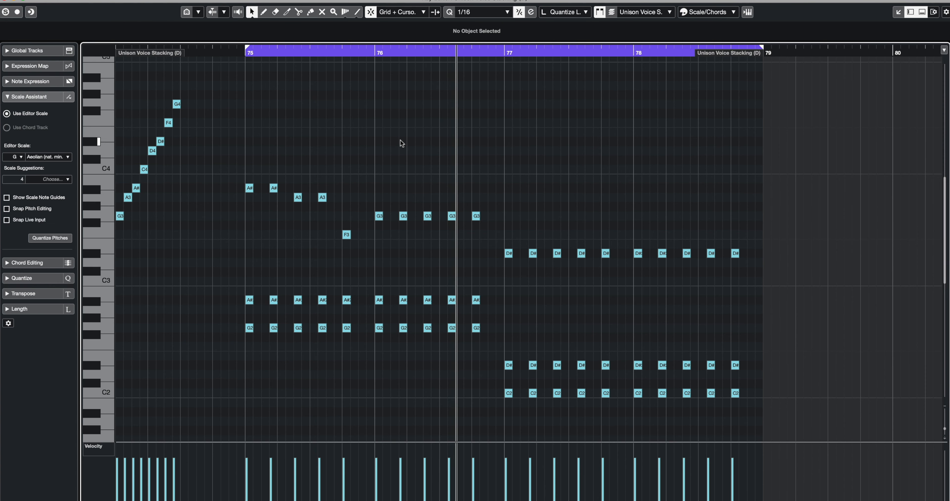
pyautogui.keyDown('alt'); pyautogui.click(500, 58); pyautogui.keyUp('alt')
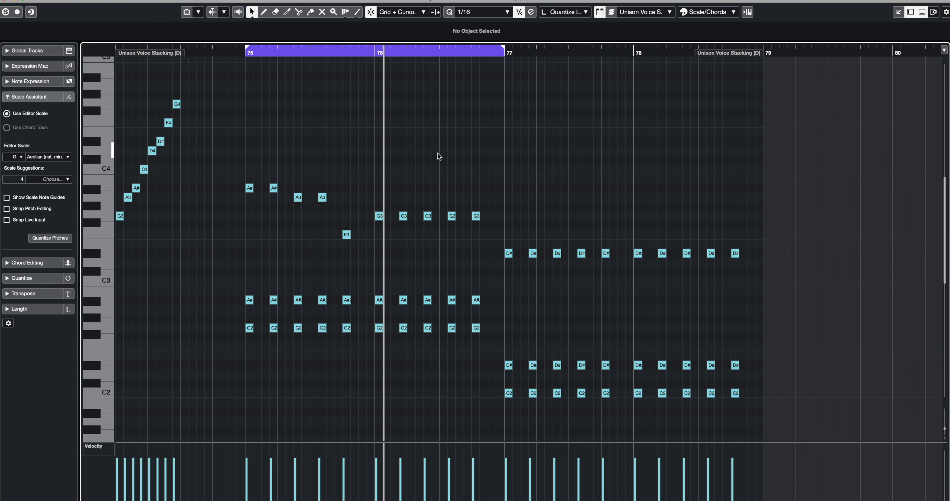
pyautogui.moveTo(216, 166); pyautogui.dragTo(347, 252)
pyautogui.moveTo(352, 212); pyautogui.dragTo(516, 225)
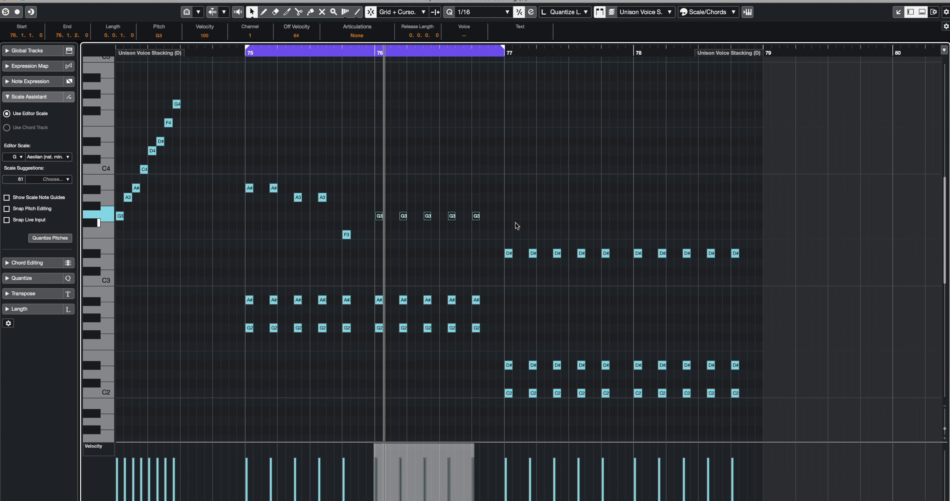
pyautogui.click(481, 183)
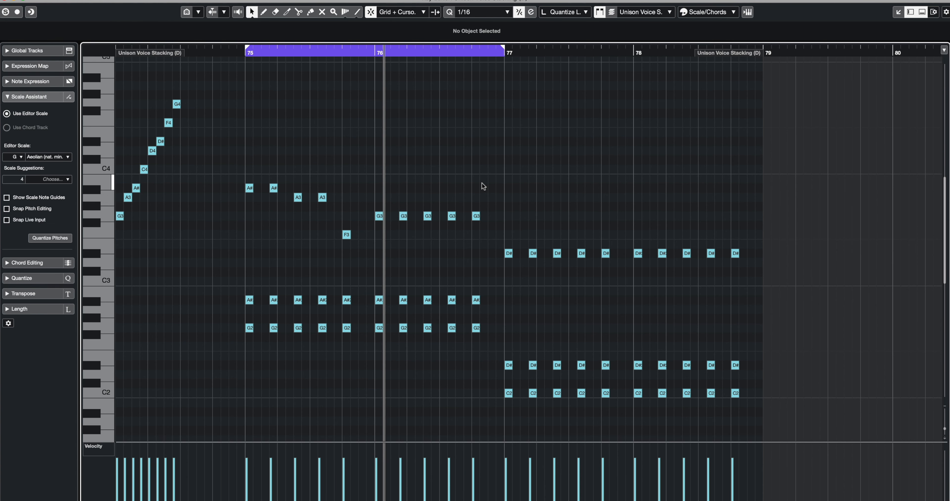